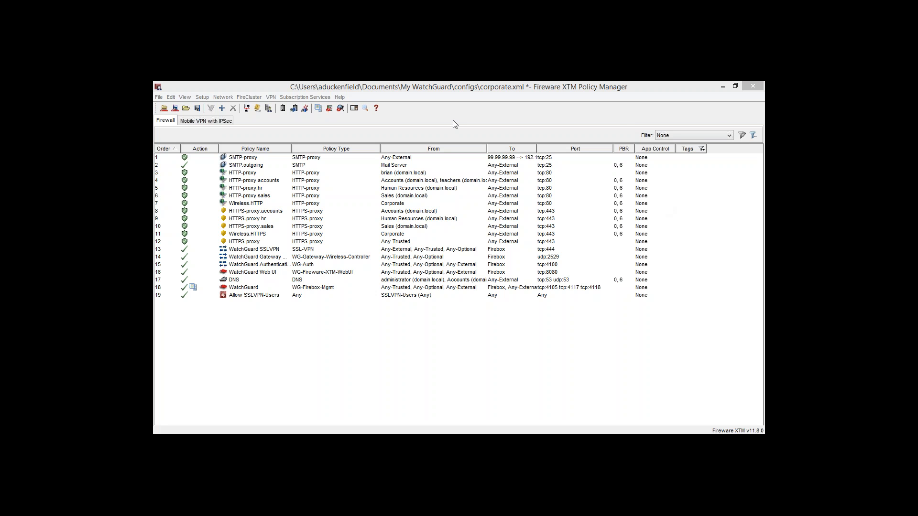
- Open the Application Control actions for the firewall configuration
click(349, 131)
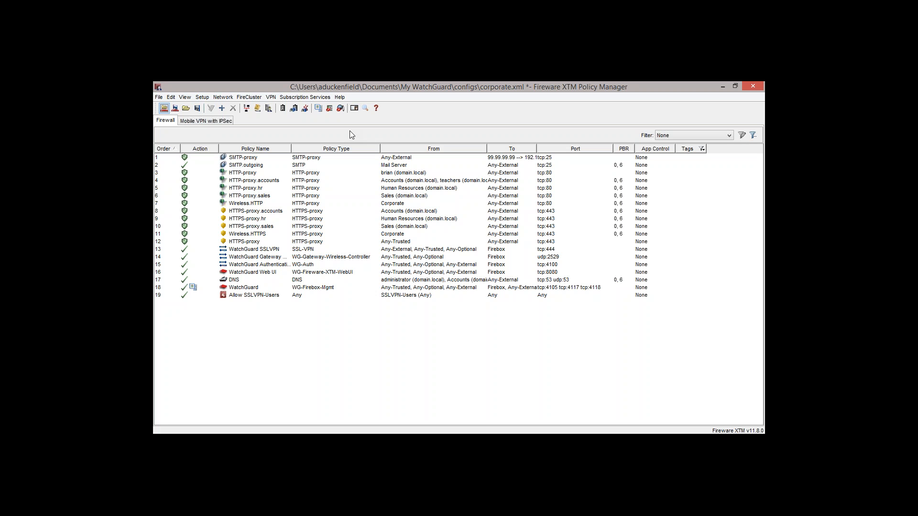
click(315, 100)
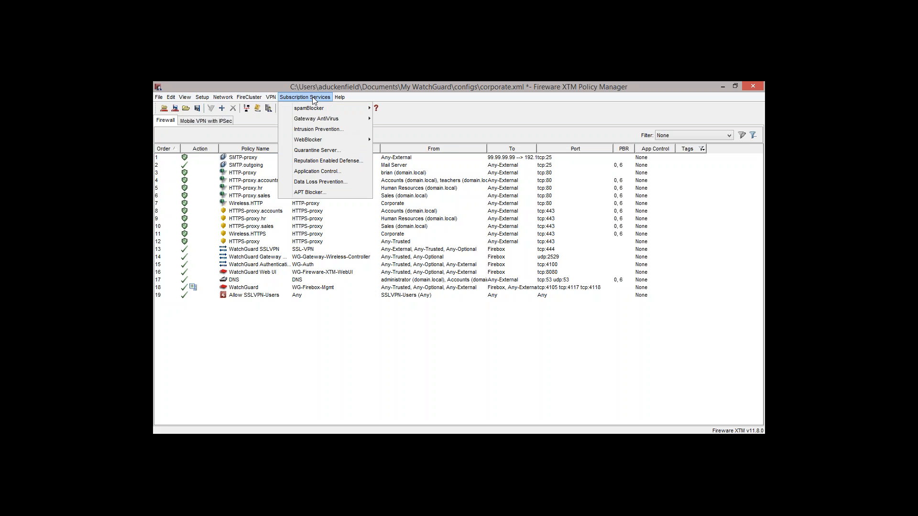
click(326, 176)
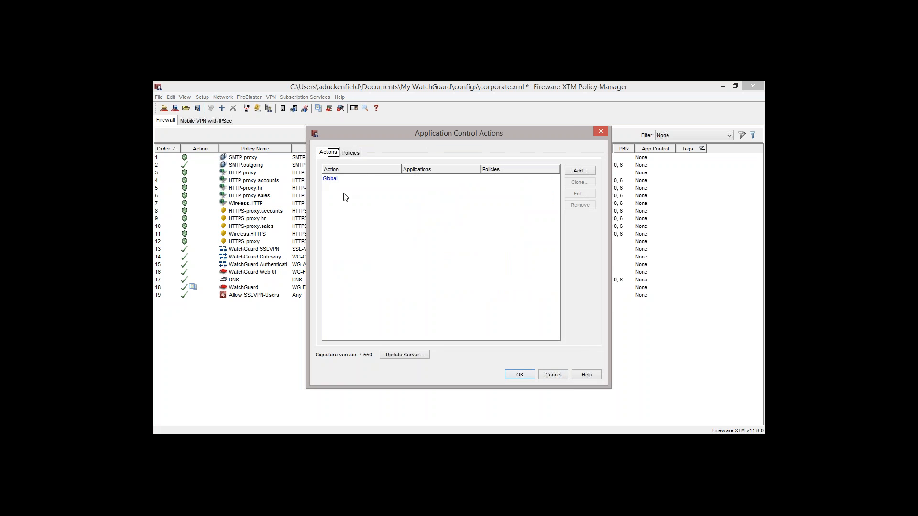
- View the application list of the predefined Global action and close it without changes
click(333, 183)
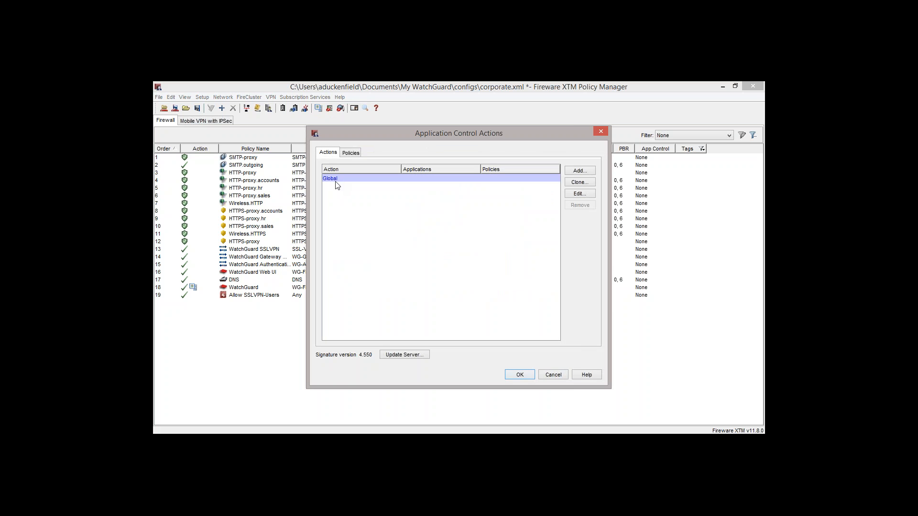
double_click(339, 179)
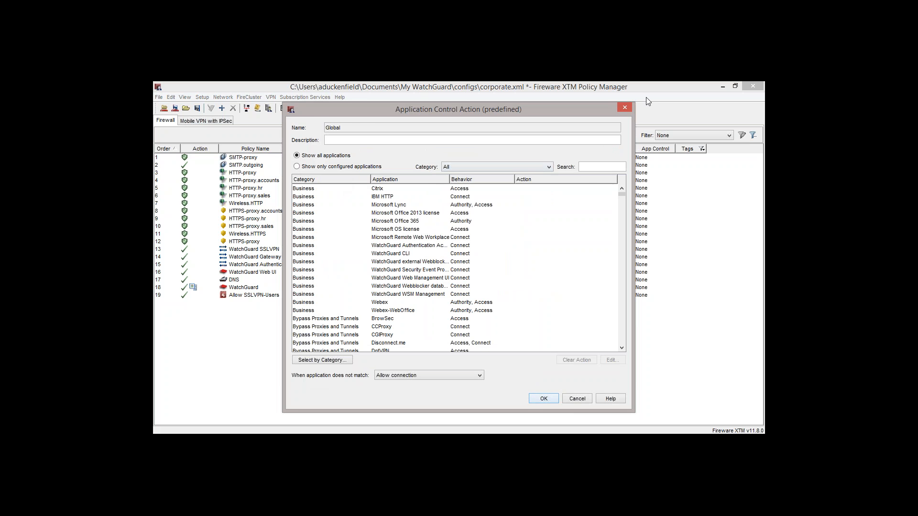
click(629, 108)
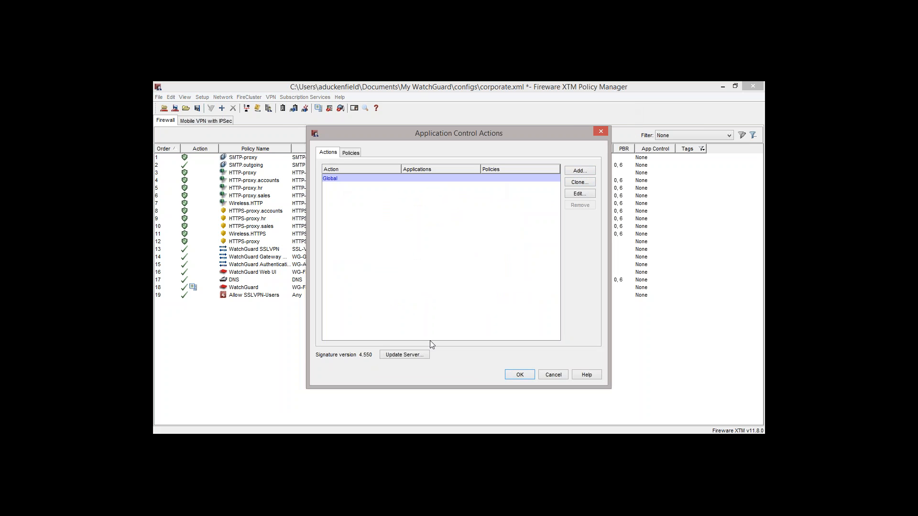
- Enable automatic updates of the Intrusion Prevention and Application Control Signatures in the update server settings
click(402, 358)
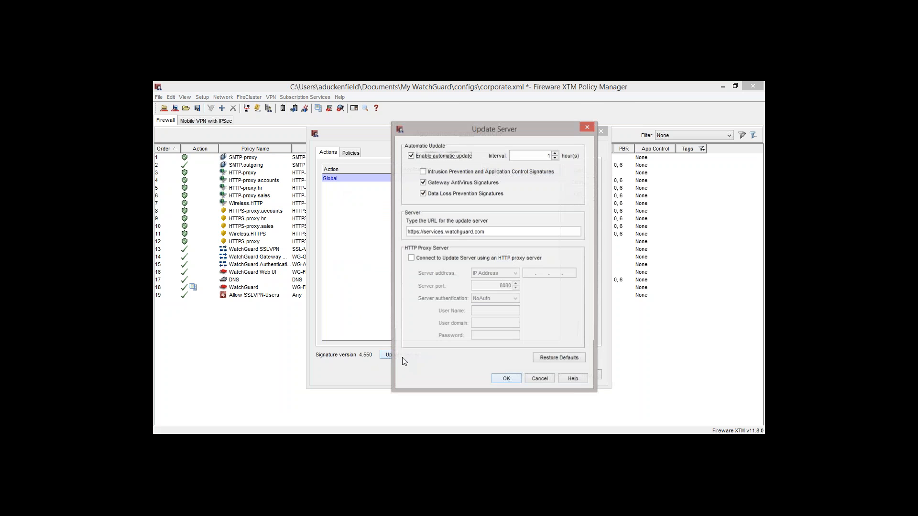
click(422, 172)
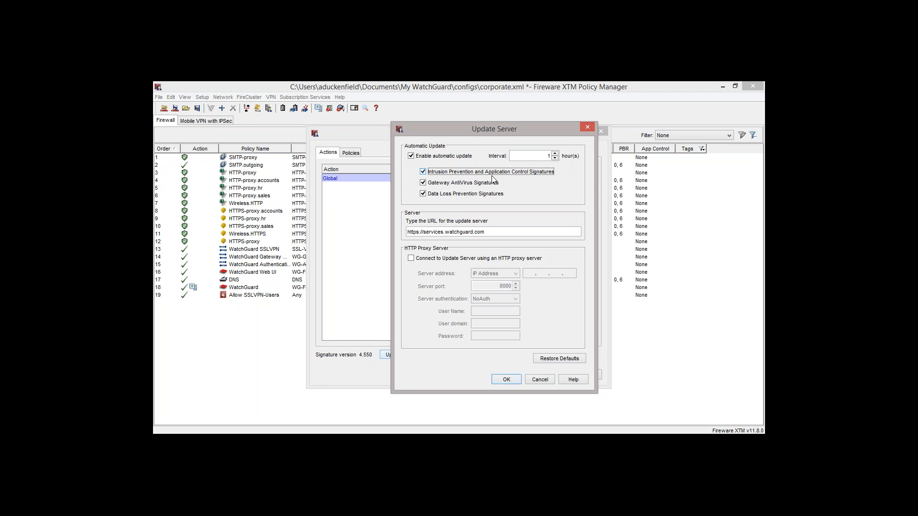
drag(546, 156, 563, 153)
click(506, 379)
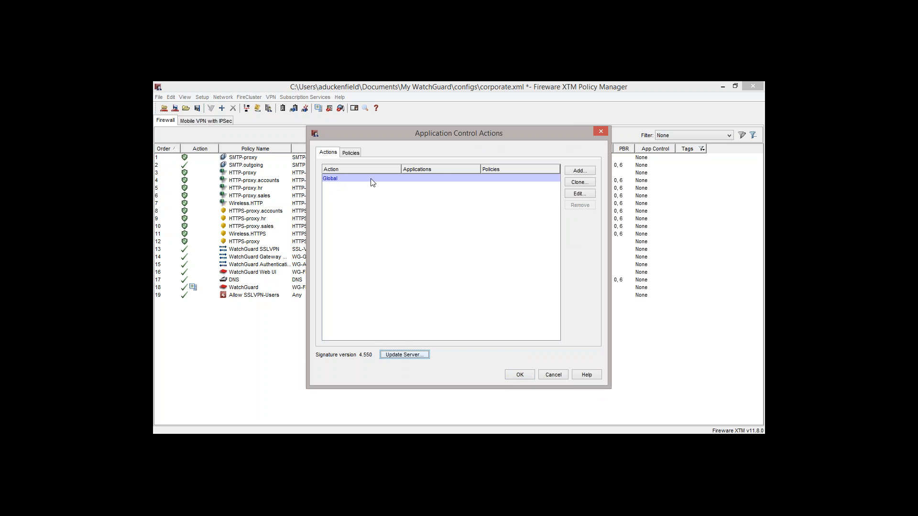
- Open the predefined Global application control action for editing
double_click(433, 178)
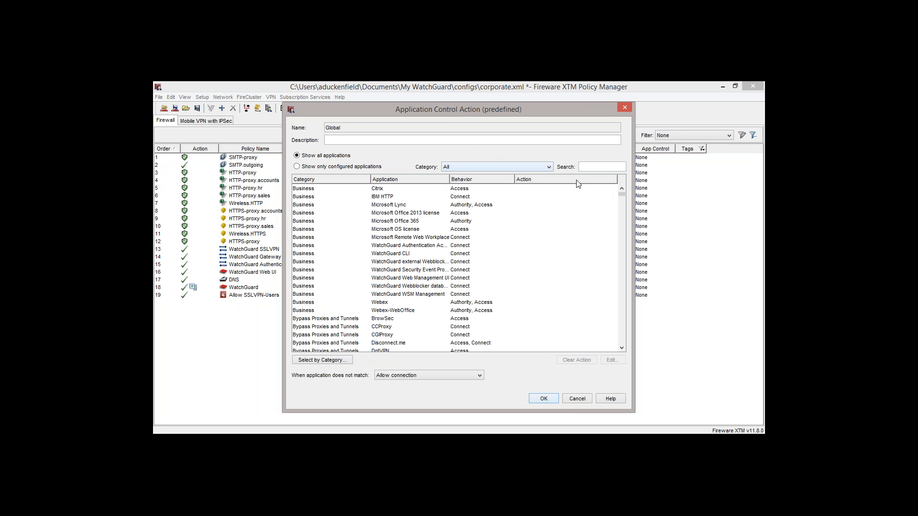
mouse_move(622, 194)
mouse_down()
mouse_move(624, 209)
mouse_move(623, 194)
mouse_up()
click(322, 361)
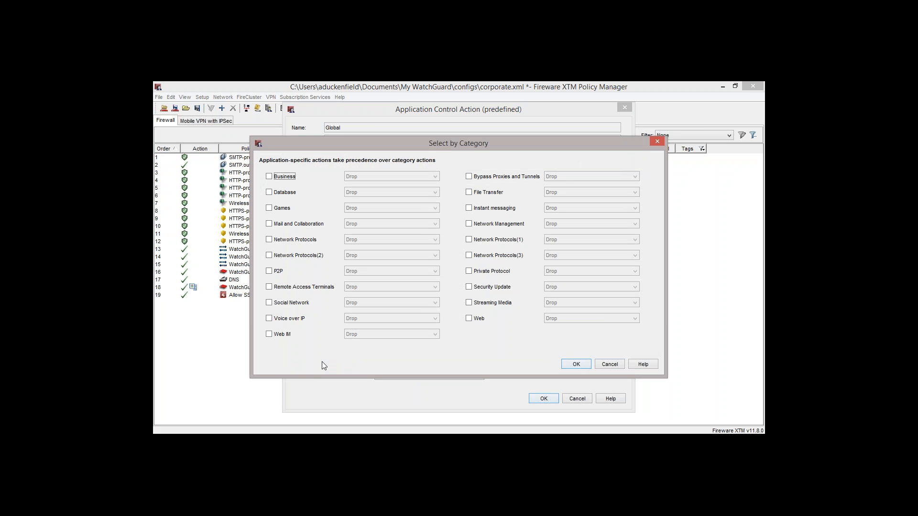
click(270, 272)
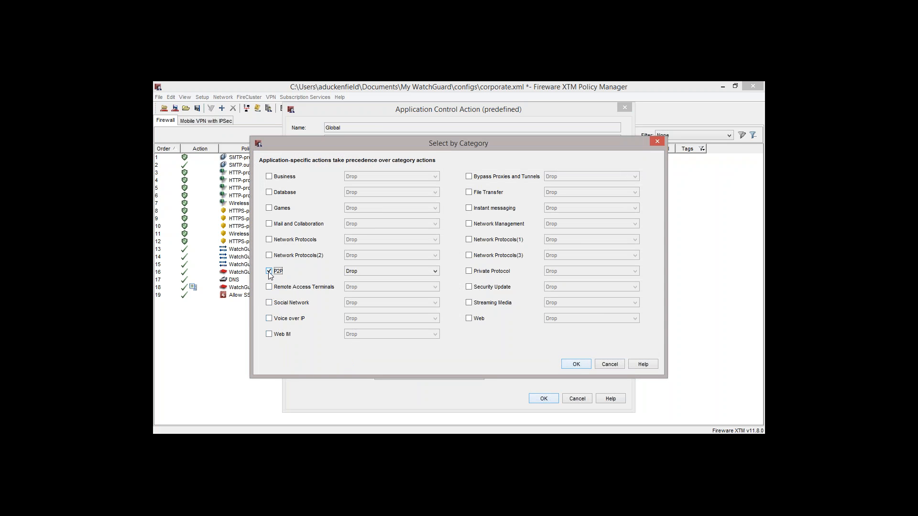
click(362, 275)
click(363, 285)
click(469, 177)
click(656, 142)
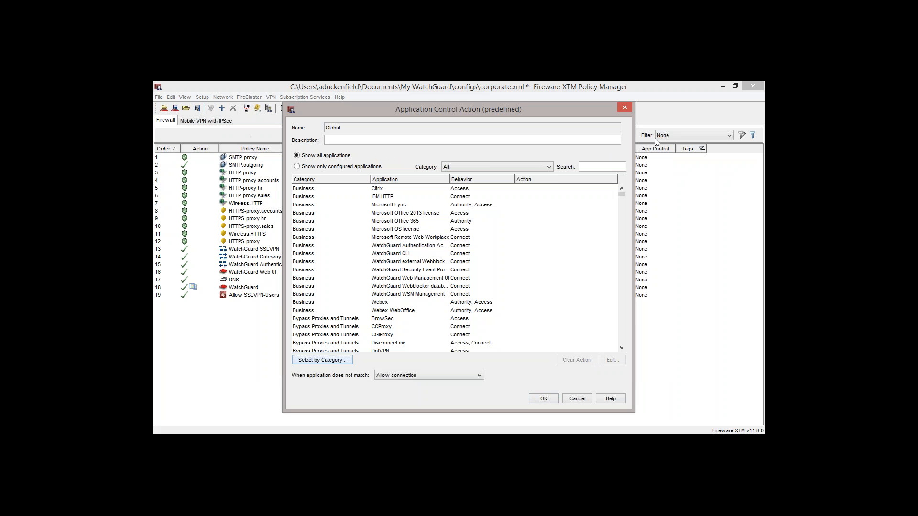
- Filter the Global action's application list to the P2P category
click(550, 168)
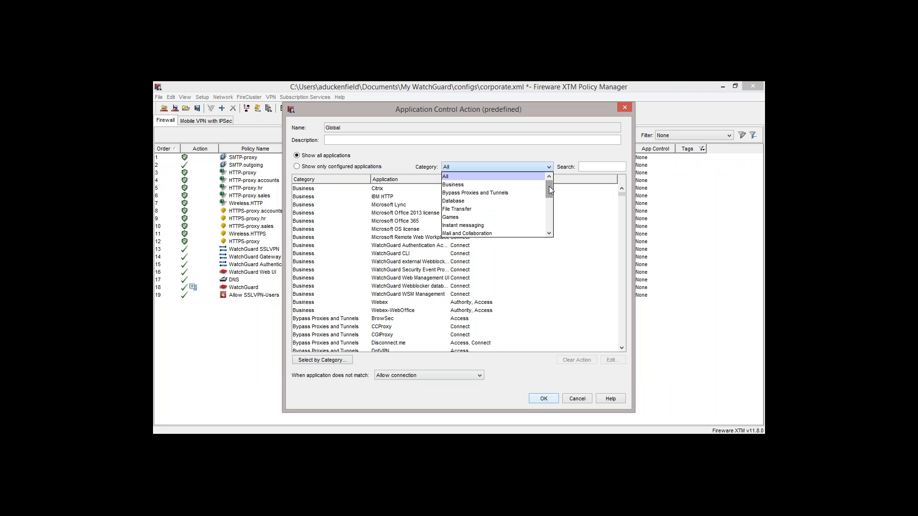
drag(549, 187, 549, 207)
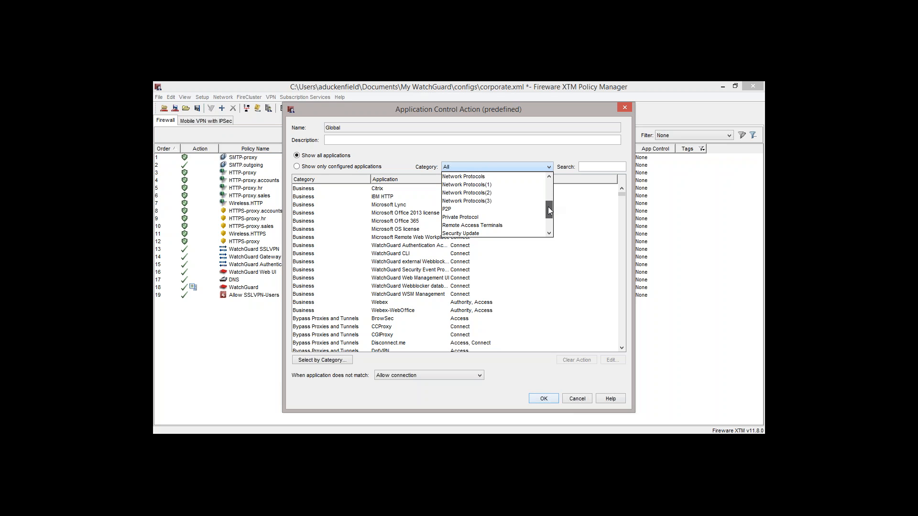
click(484, 212)
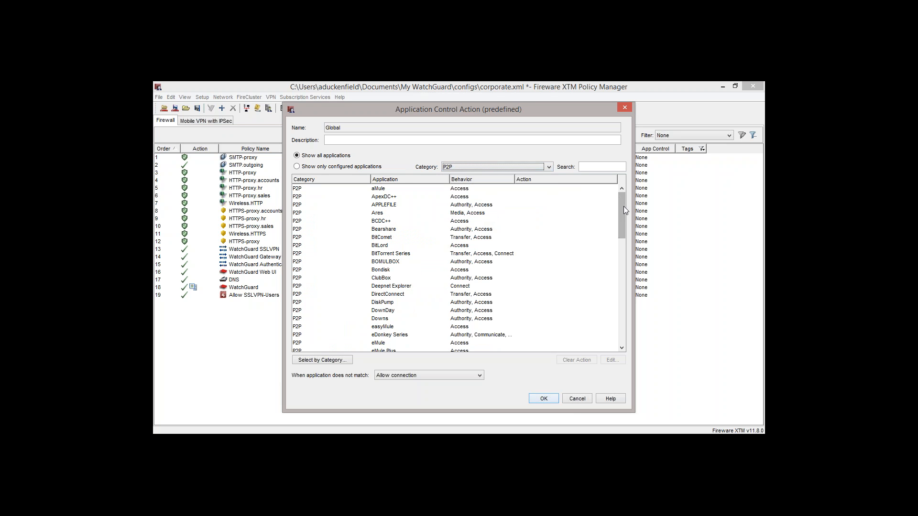
mouse_move(620, 208)
mouse_down()
mouse_move(619, 308)
mouse_move(621, 208)
mouse_up()
- Configure BitTorrent Series with specific behavior actions: drop Transfer, and allow Access and Connect
click(406, 254)
double_click(405, 255)
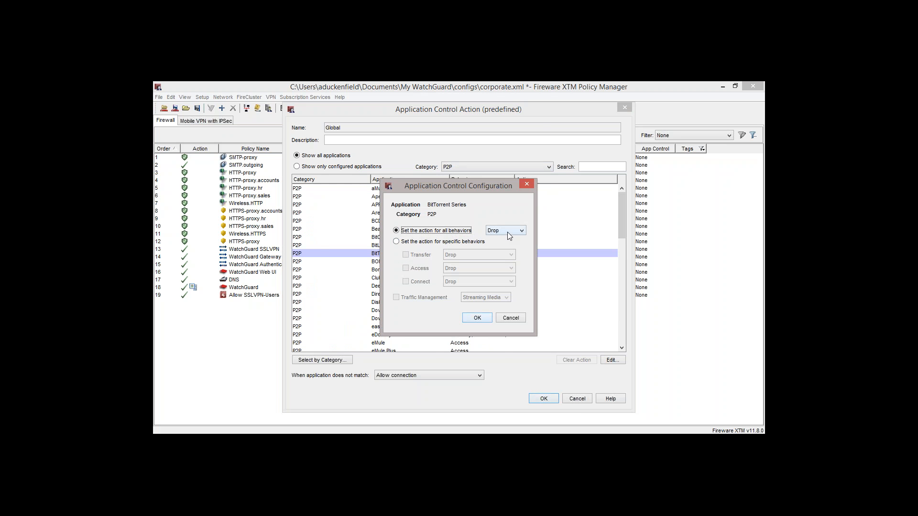
click(398, 243)
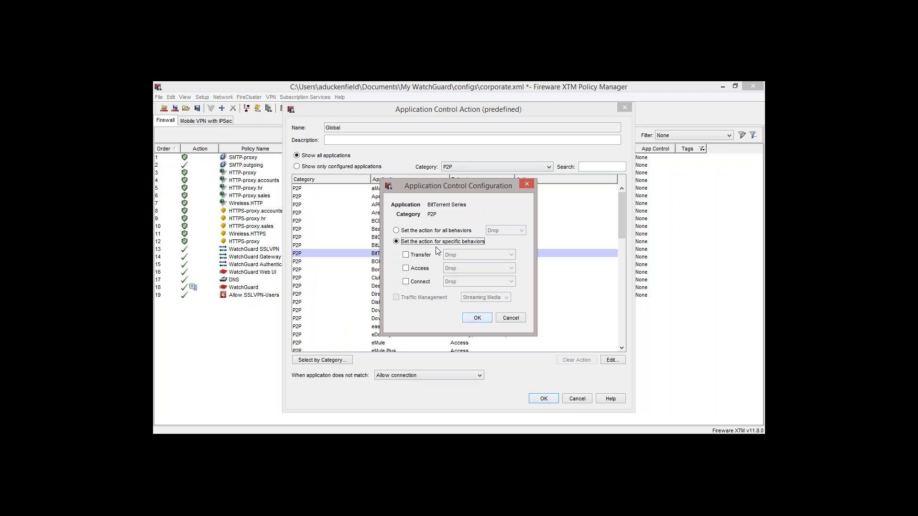
click(405, 282)
click(406, 269)
click(451, 282)
click(452, 301)
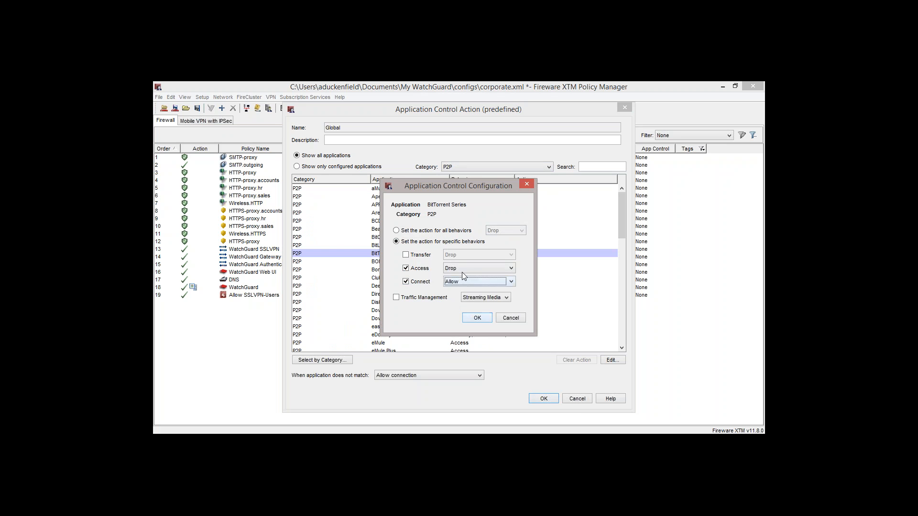
click(462, 270)
click(463, 285)
click(406, 256)
click(467, 319)
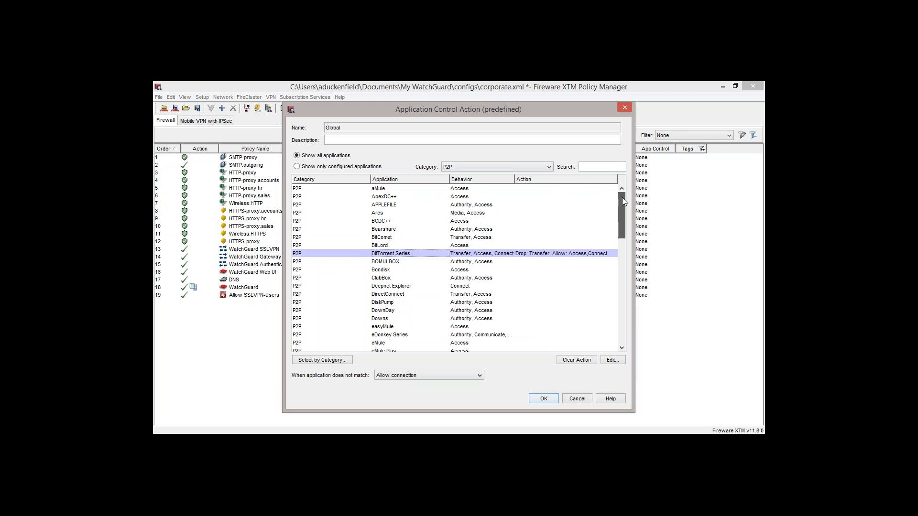
- Reset the category filter to All and search the application list for "apple"
click(545, 167)
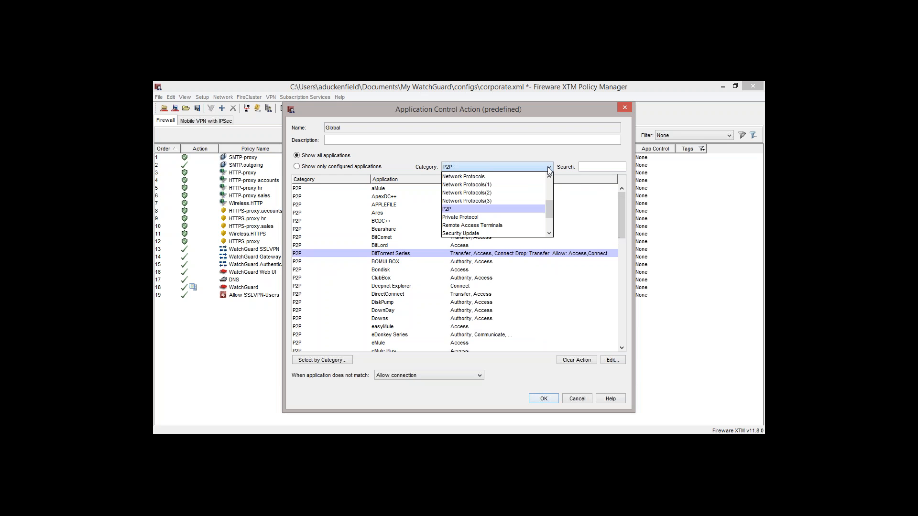
drag(549, 206, 548, 176)
click(537, 178)
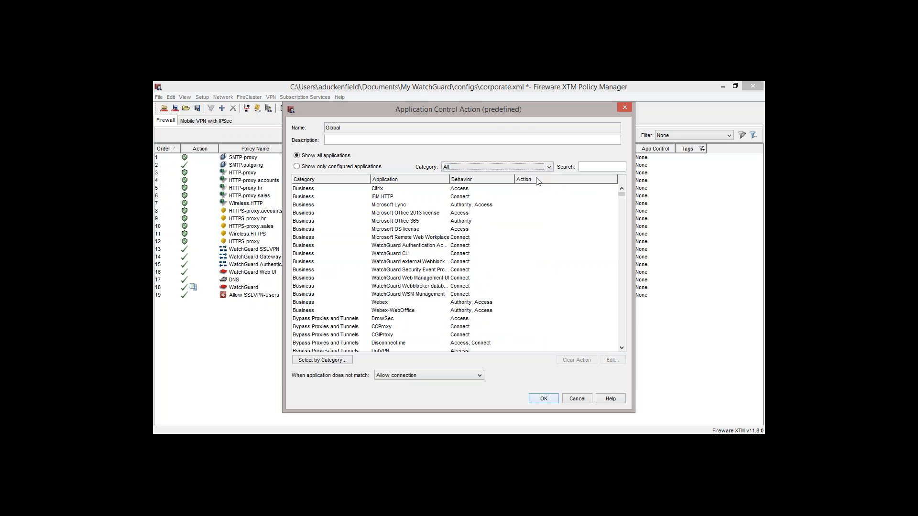
click(589, 167)
text(app)
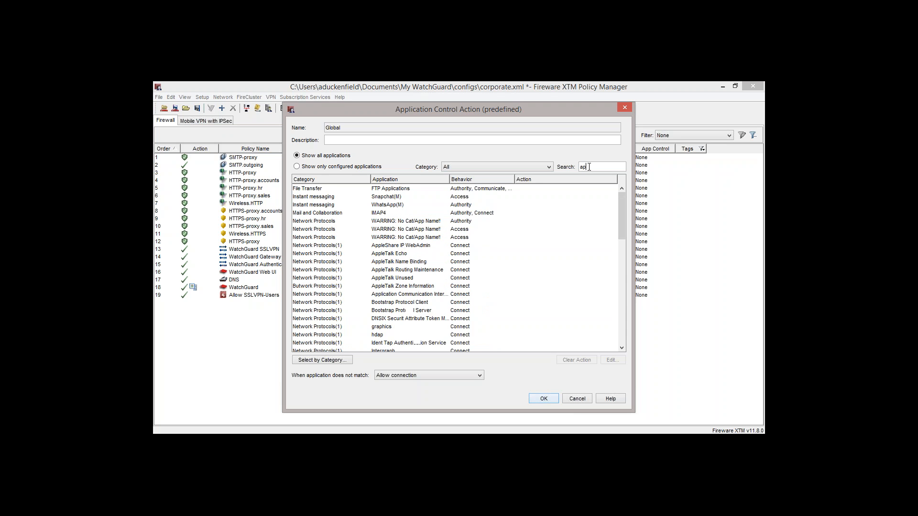
text(le)
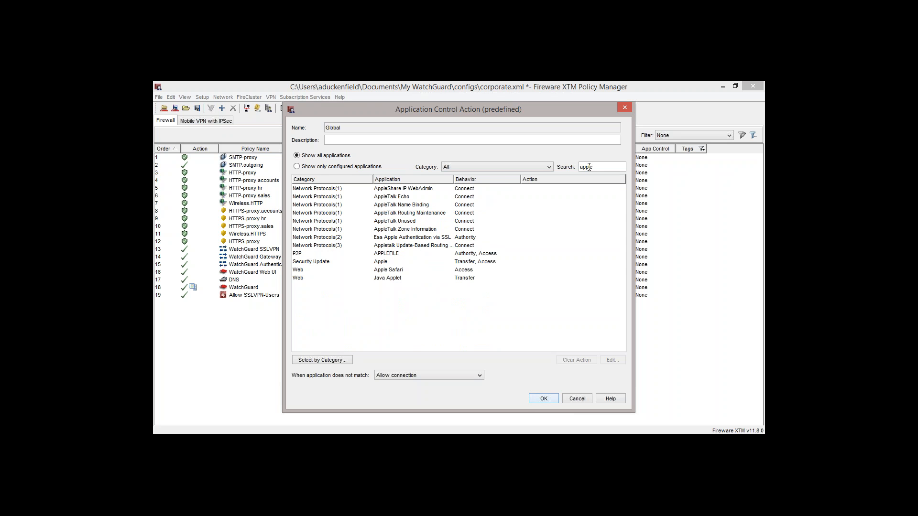
- Search the applications for "google" and set Google Chrome to Drop for all behaviors
double_click(589, 167)
text(google)
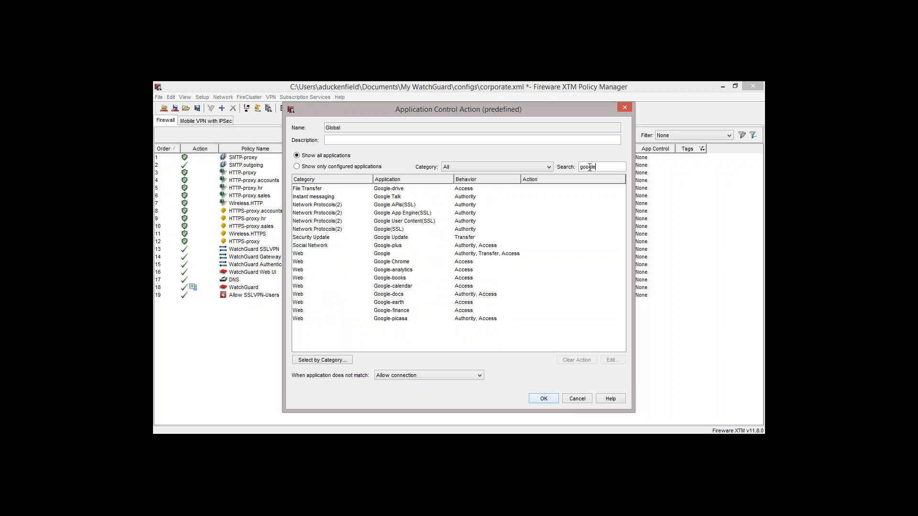
click(403, 264)
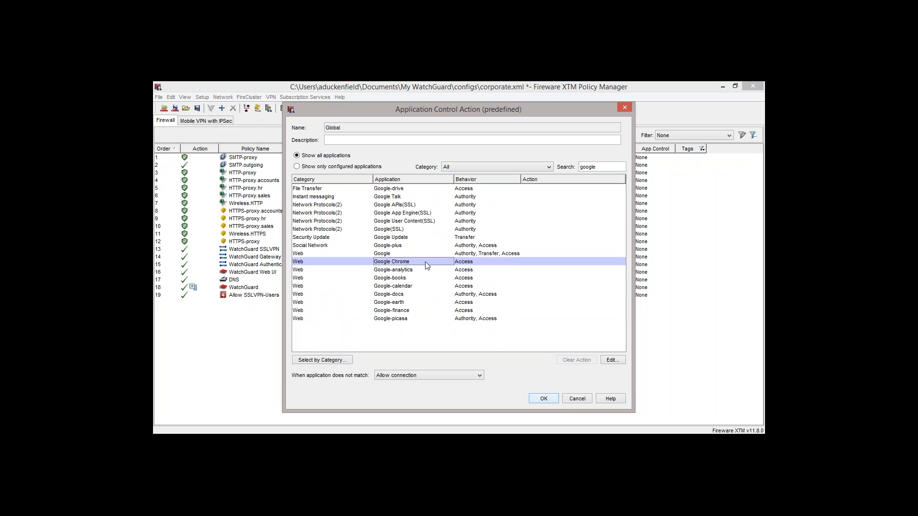
double_click(428, 265)
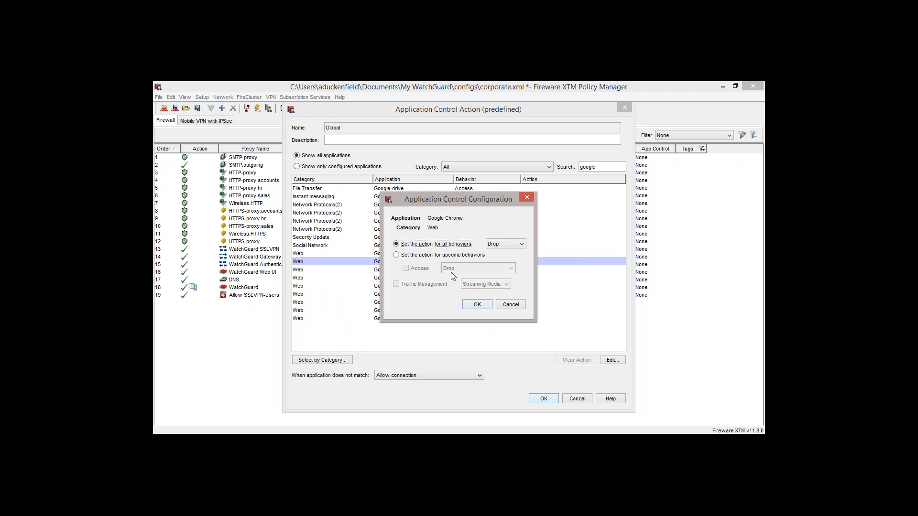
click(481, 309)
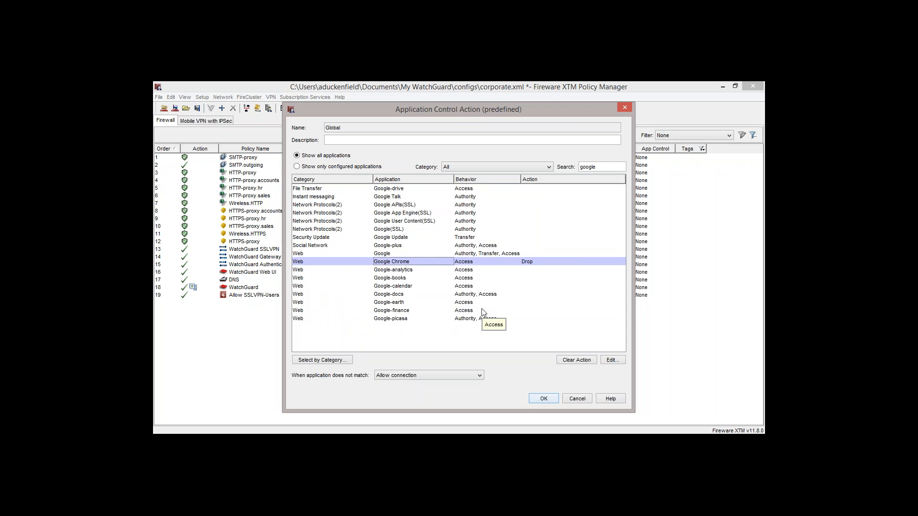
- Search the application list for "yahoo", then clear the search text
double_click(610, 169)
text(yahp)
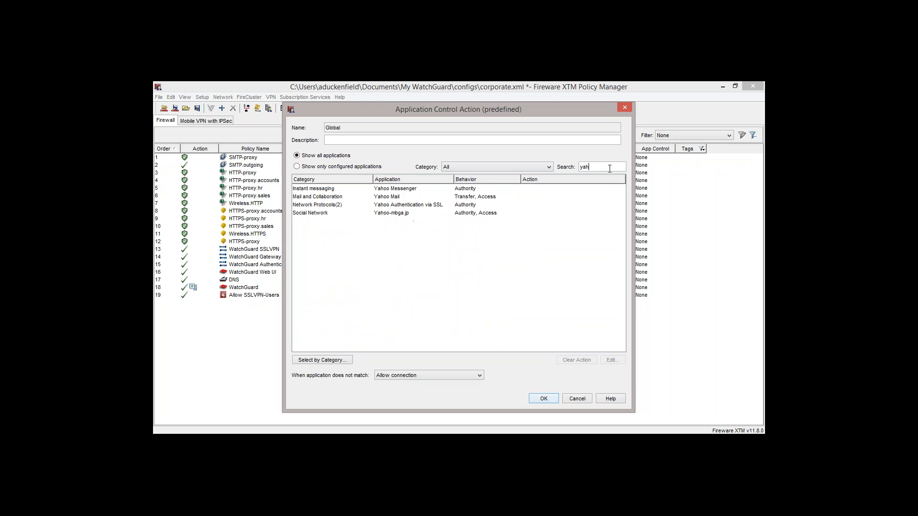
key(BackSpace)
text(oo)
key(BackSpace)
key(BackSpace)
key(BackSpace)
key(BackSpace)
- Search the applications for "skype" and configure Skype's specific behaviors: drop Media, and allow Authority and Access
text(s)
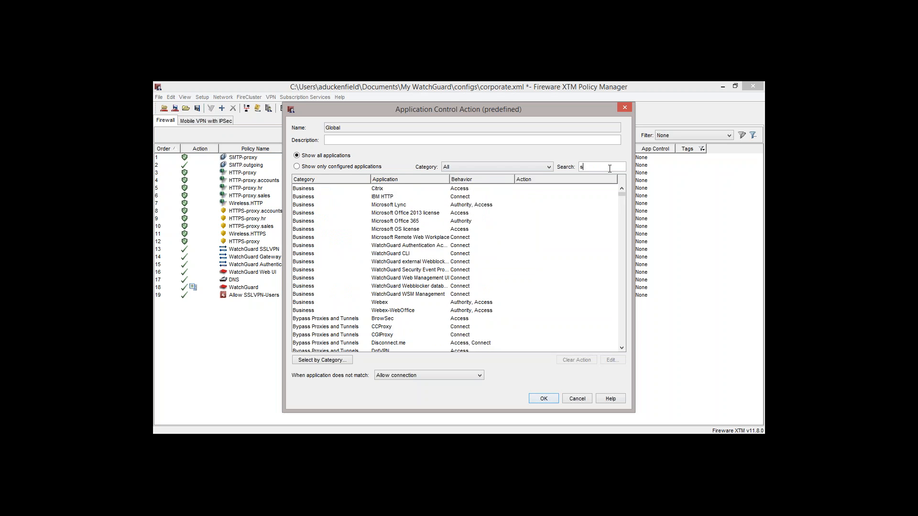
text(kype)
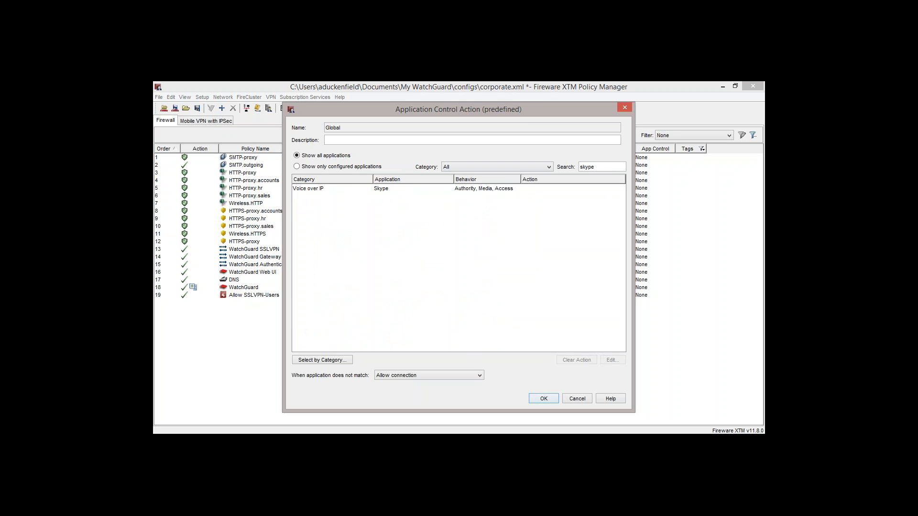
double_click(489, 188)
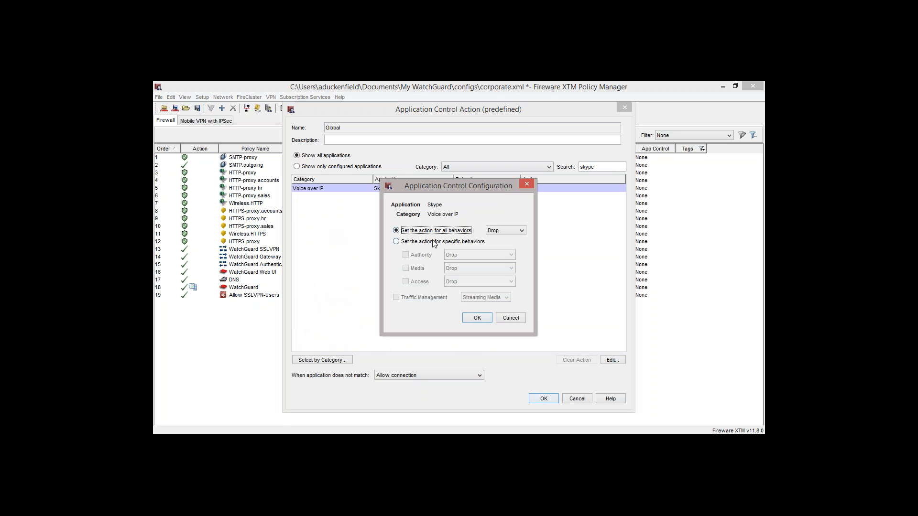
click(434, 242)
click(405, 281)
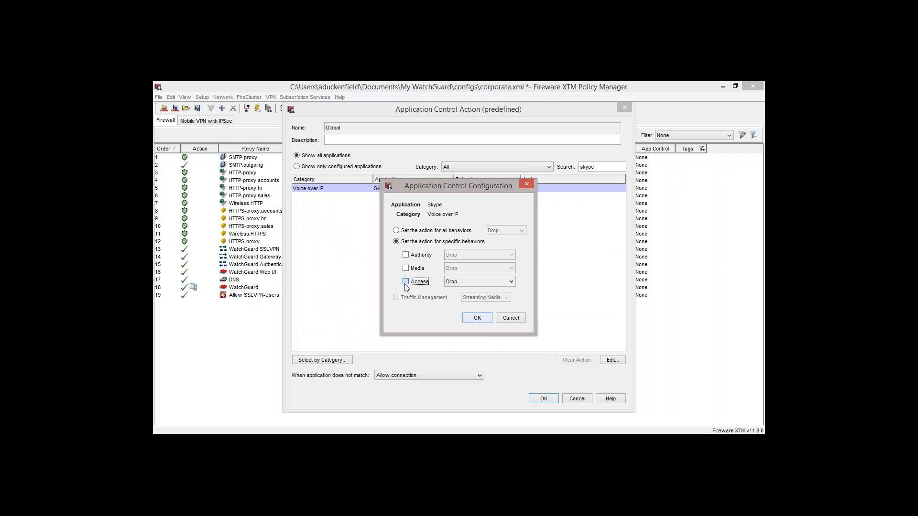
click(406, 255)
click(447, 282)
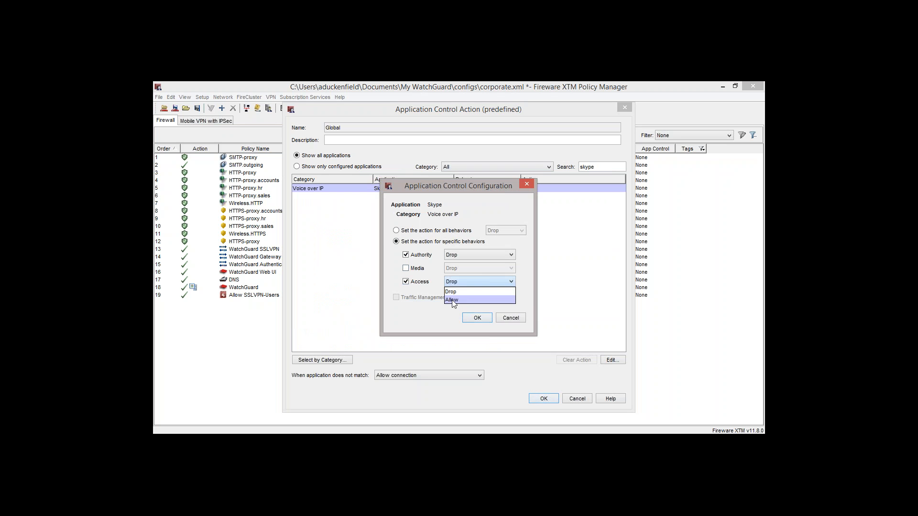
click(454, 300)
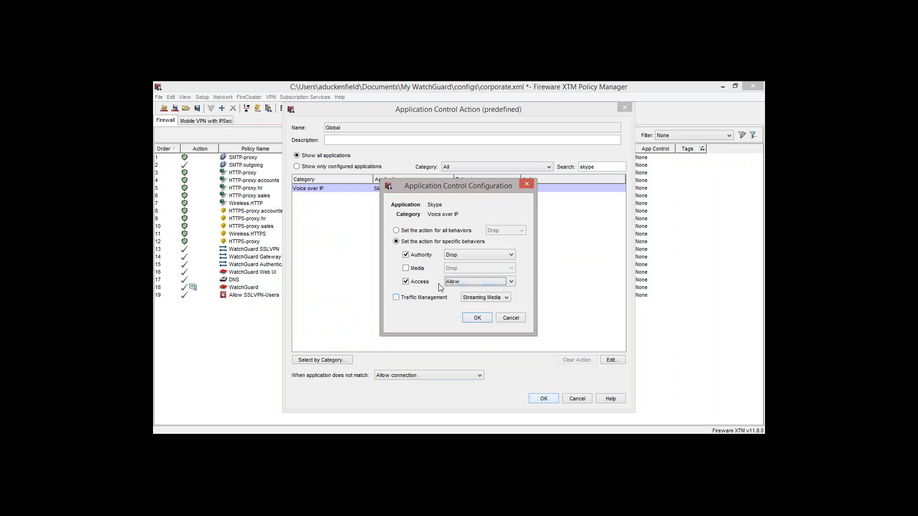
click(452, 254)
click(461, 273)
click(406, 269)
click(469, 317)
- Search the application list for "youtube", then clear the search text
double_click(609, 167)
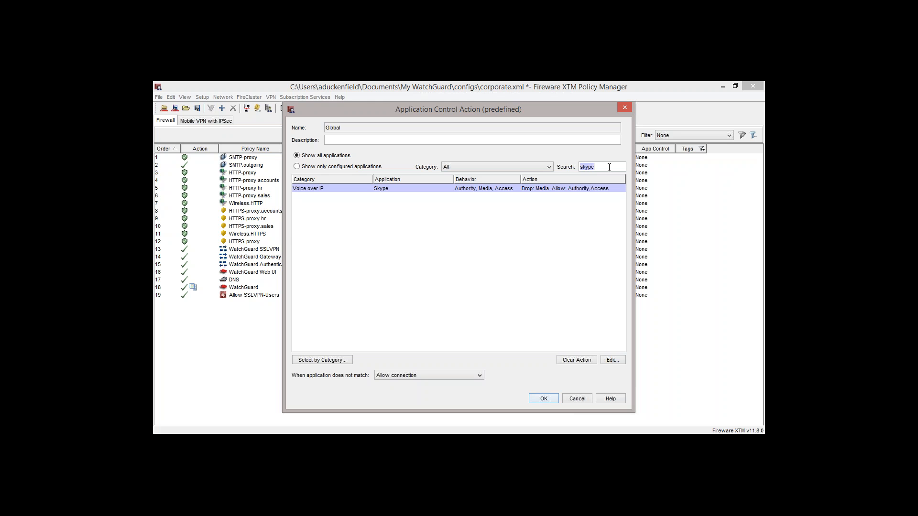
text(youtube)
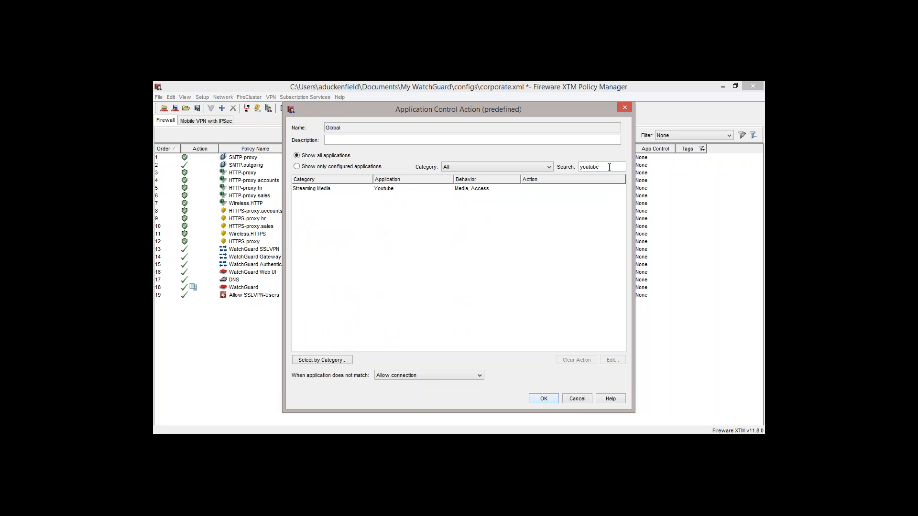
key(BackSpace)
key(BackSpace)
key(BackSpace)
key(BackSpace)
key(BackSpace)
key(BackSpace)
key(BackSpace)
- Search the applications for "facebook" and set the main Facebook application's Authority and Access behaviors to Allow
text(f)
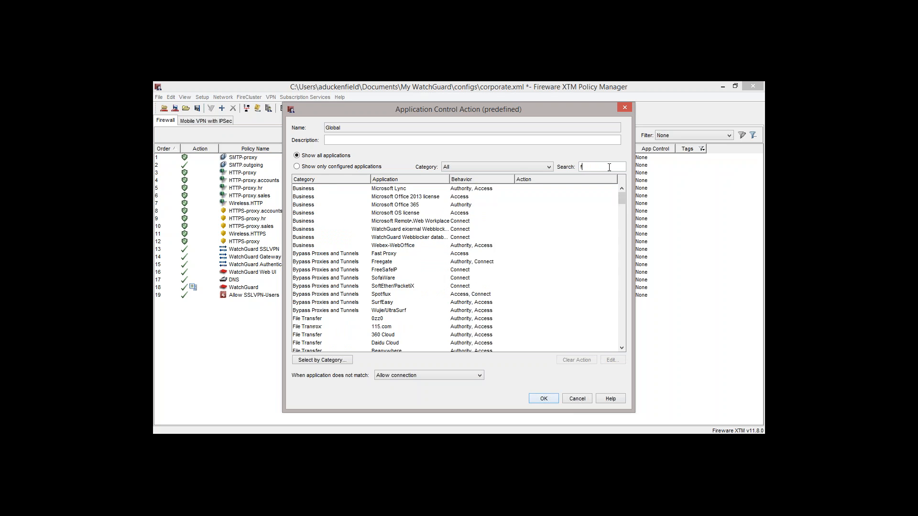
text(aceboo)
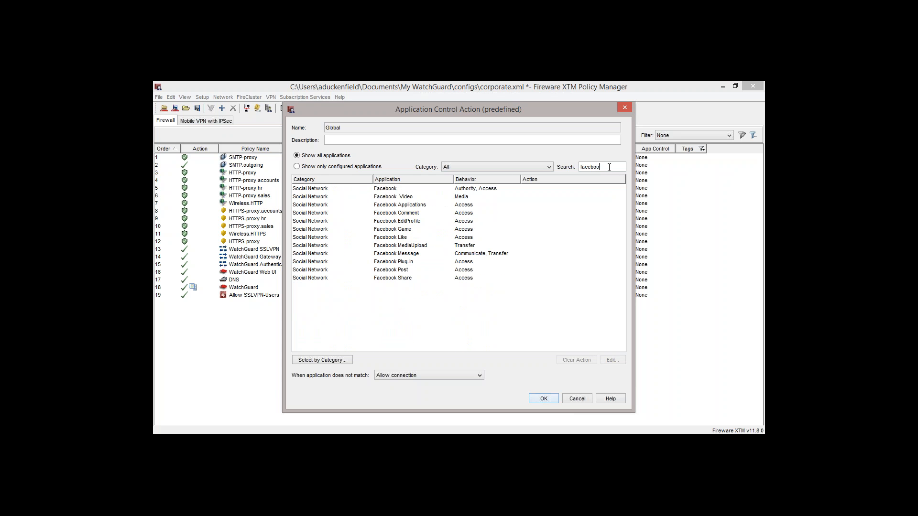
text(k)
double_click(462, 189)
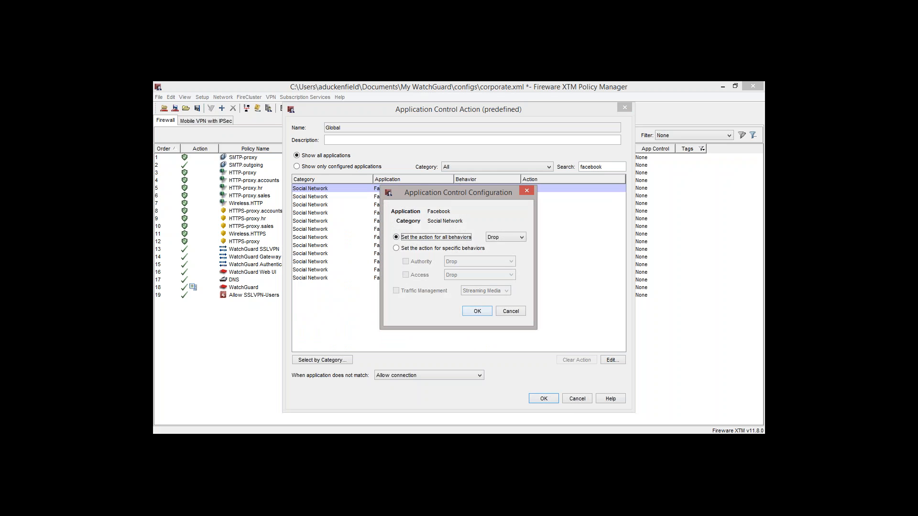
click(420, 248)
click(407, 275)
click(447, 276)
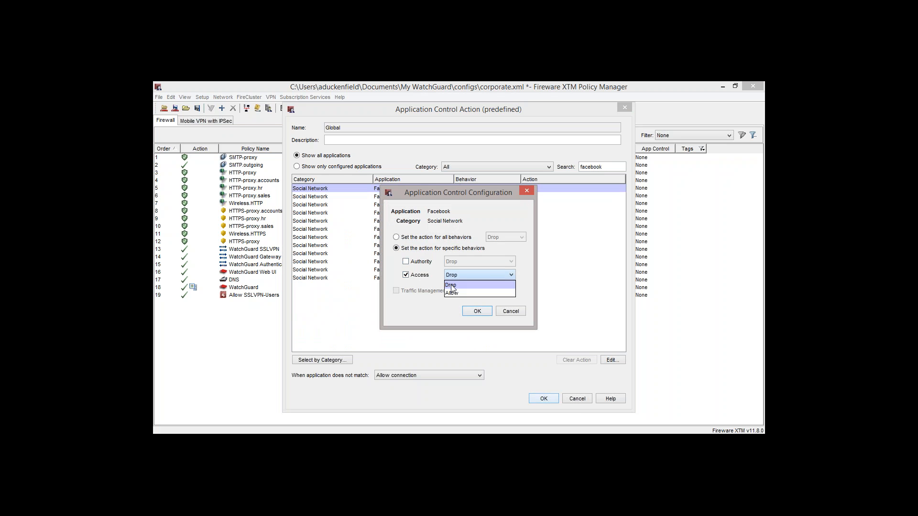
click(453, 293)
click(422, 262)
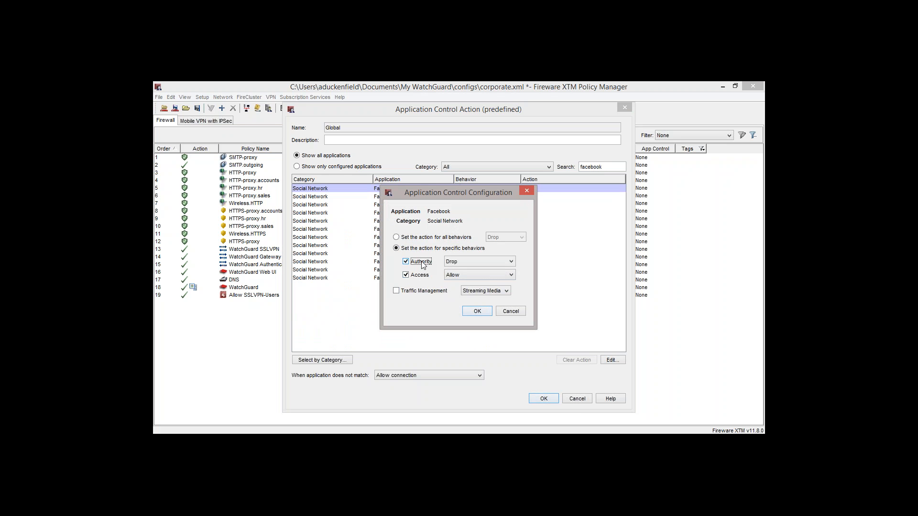
click(452, 262)
click(453, 281)
click(476, 312)
- Set all Facebook sub-applications from Facebook Video through Facebook Share to Drop, then clear the search text
click(436, 196)
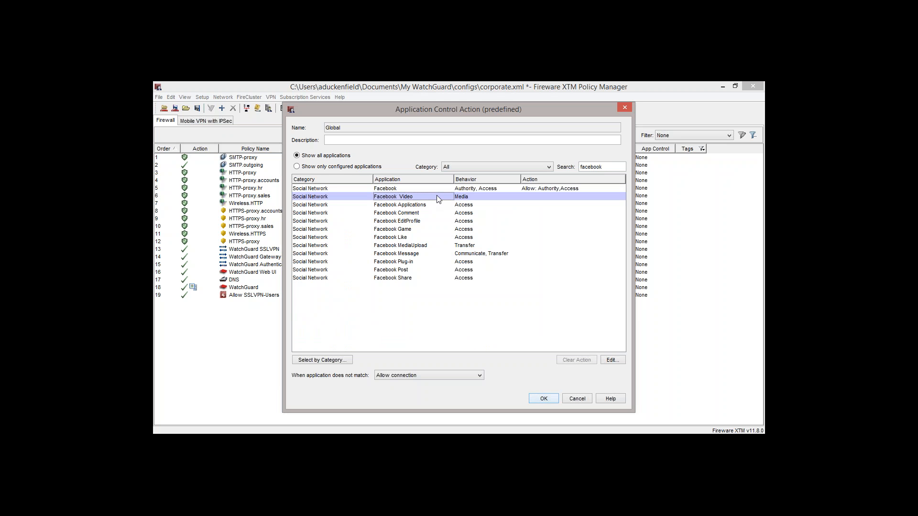
shift+click(457, 279)
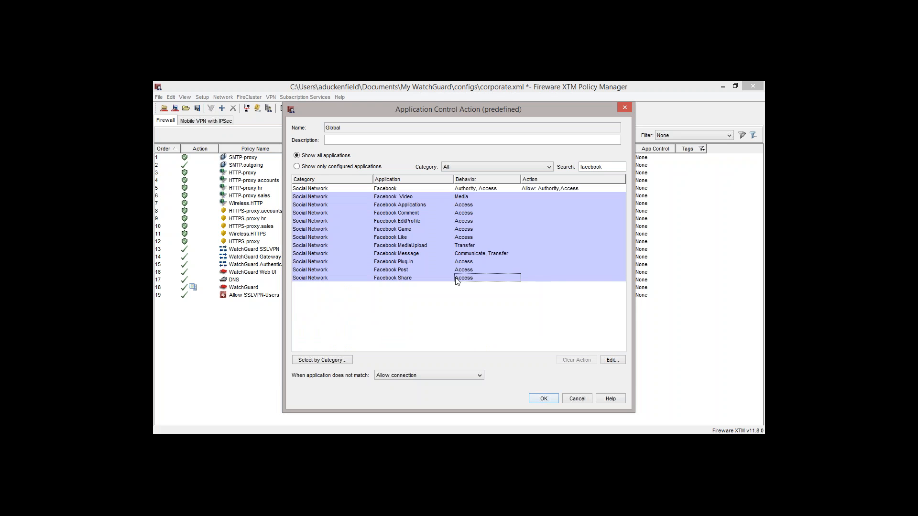
click(606, 360)
click(519, 280)
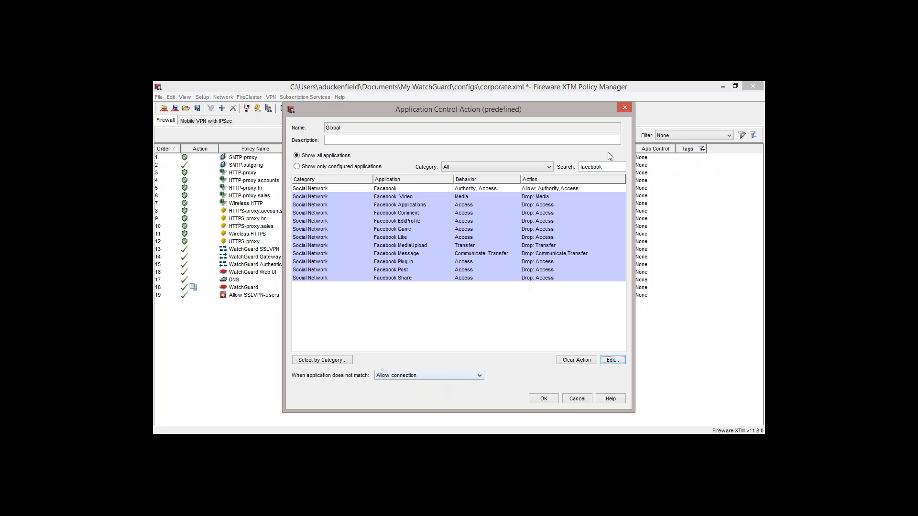
double_click(610, 167)
key(BackSpace)
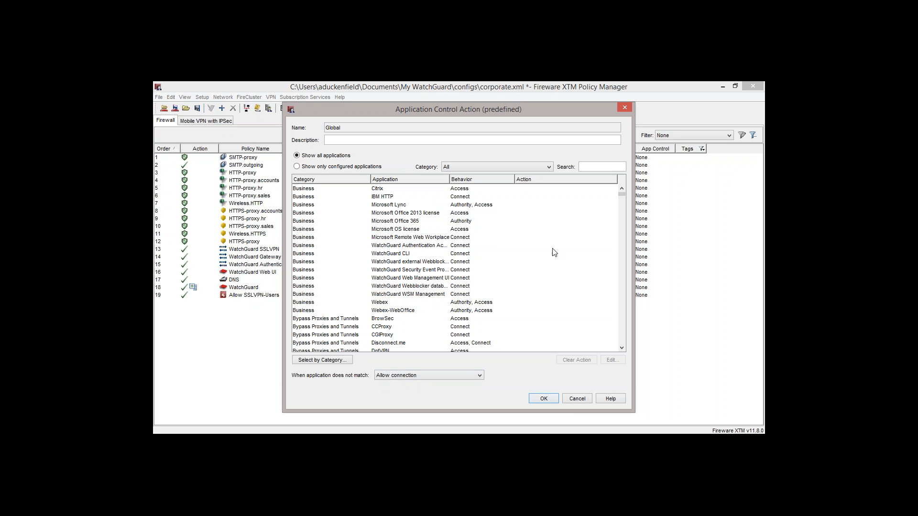
- Set the action for applications that do not match to Drop connection
click(426, 375)
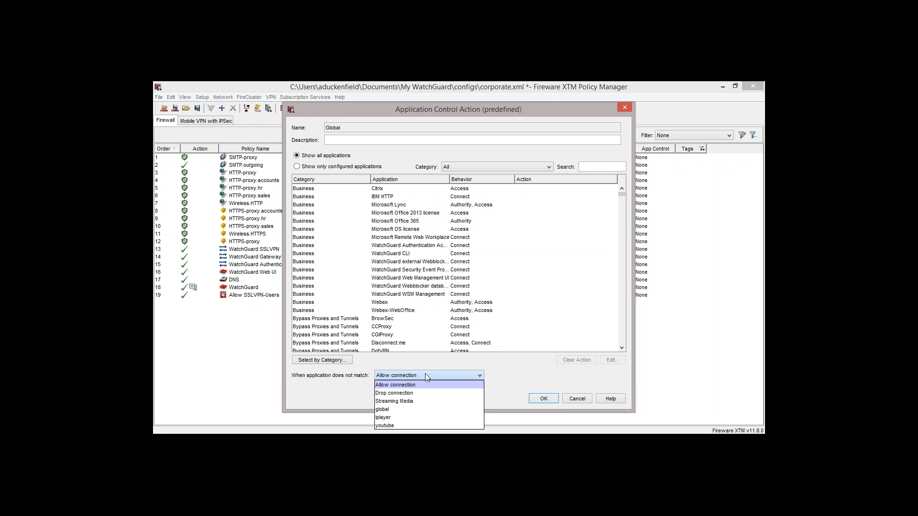
click(427, 394)
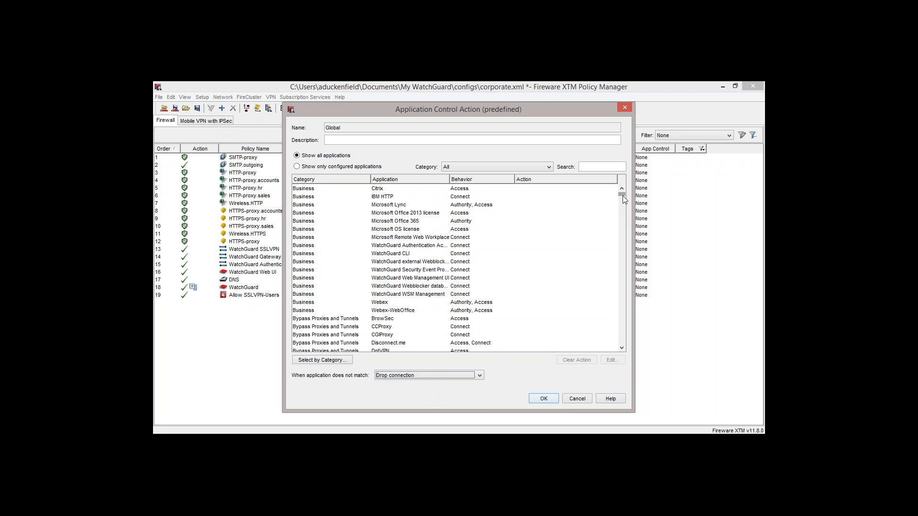
mouse_move(622, 196)
mouse_down()
mouse_move(623, 205)
mouse_move(623, 193)
mouse_up()
- Look up the essential applications in the list by searching for "dns", "http", "internet e" and "watchg"
click(602, 167)
text(dns)
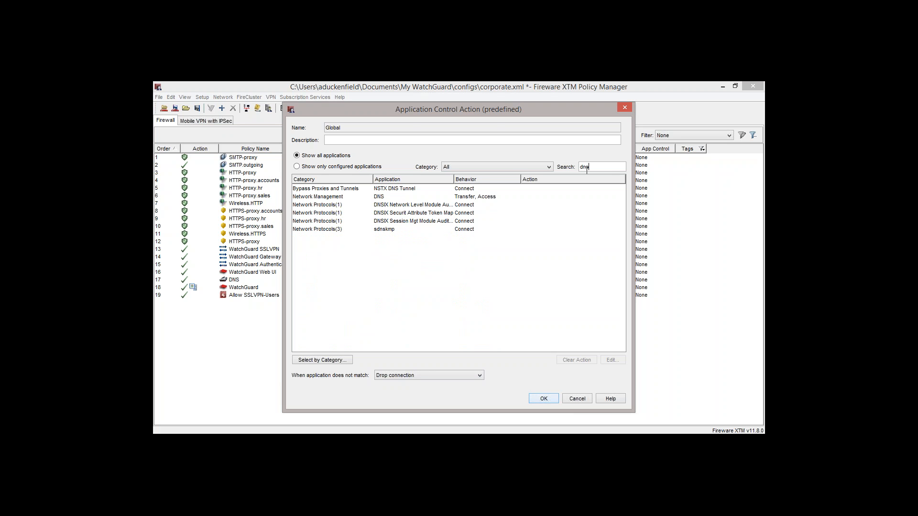
click(495, 197)
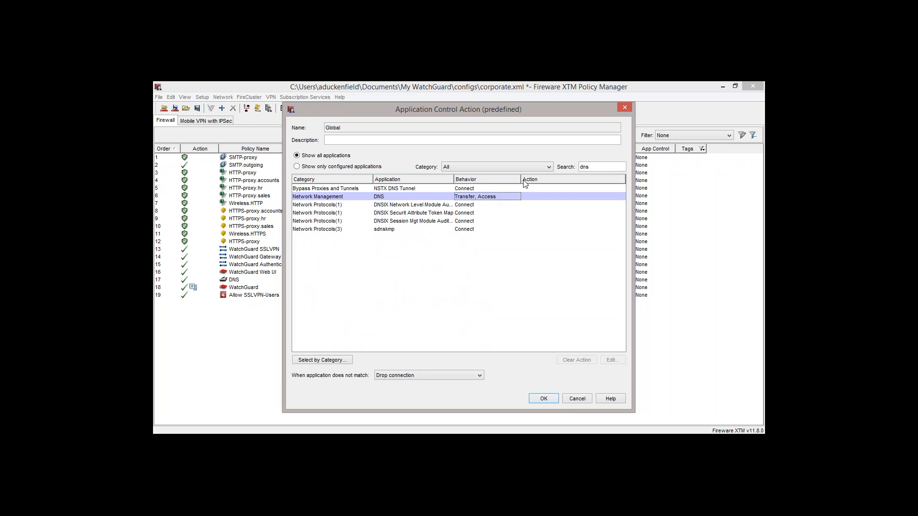
double_click(603, 167)
text(http)
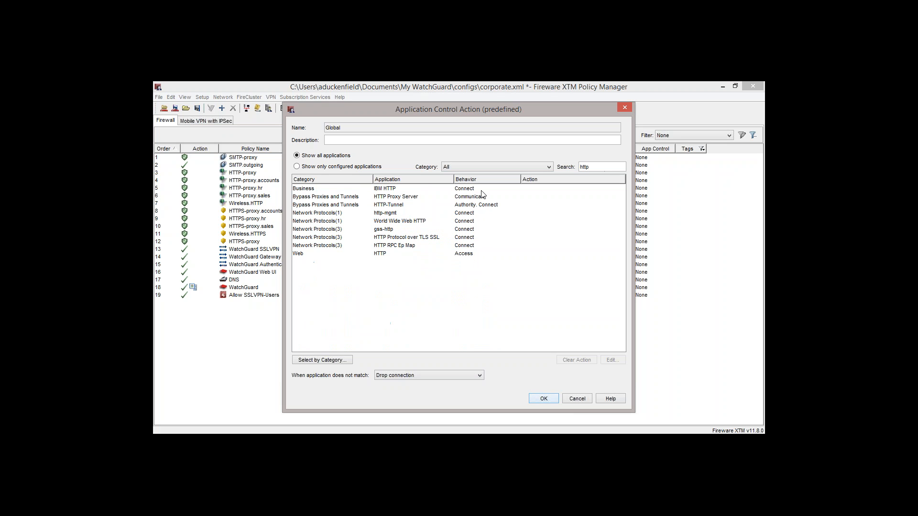
click(462, 256)
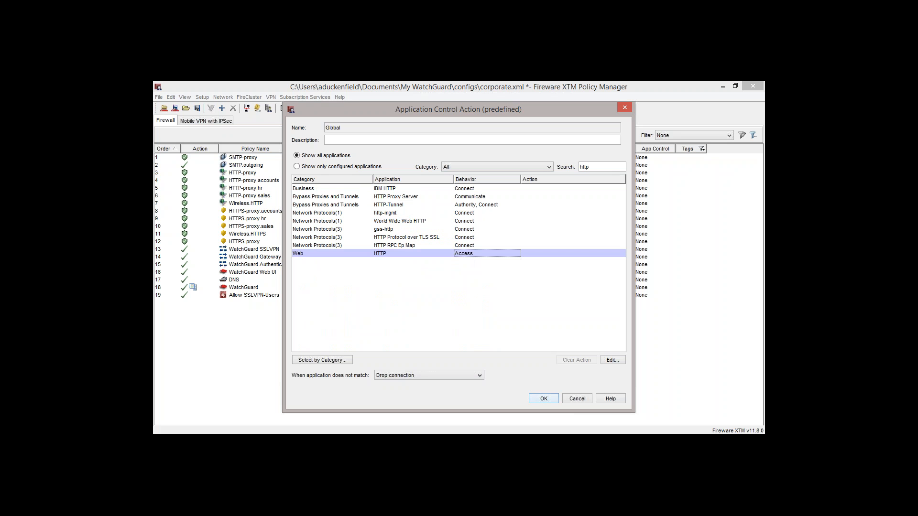
double_click(602, 164)
text(internet e)
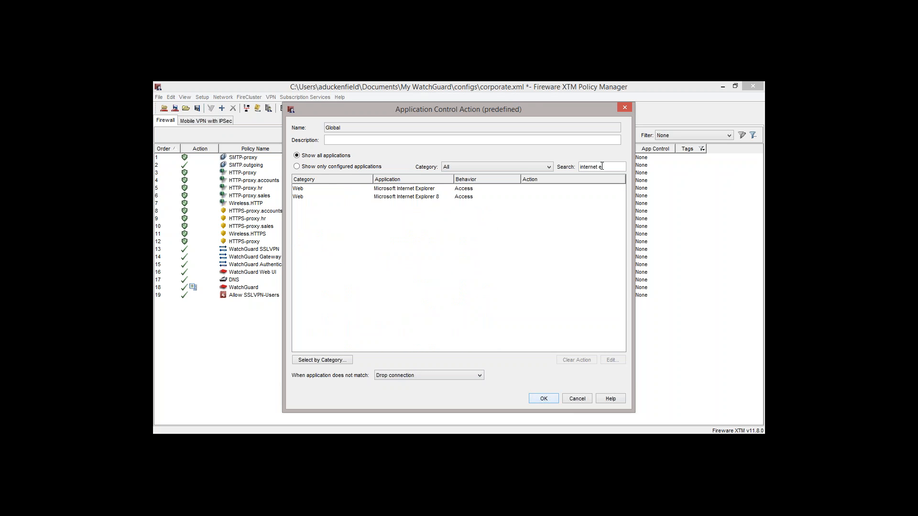
triple_click(602, 166)
text(watchg)
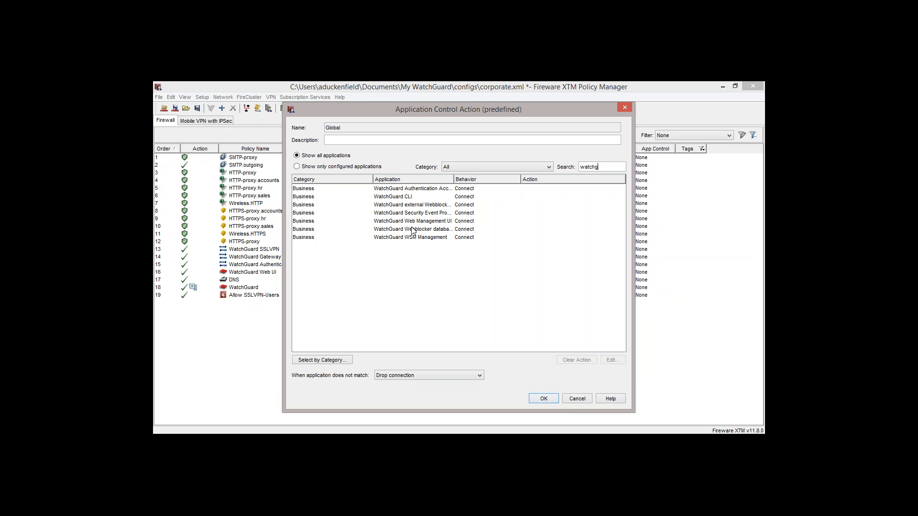
- Set the action for applications that do not match to Allow connection and clear the search text
click(393, 377)
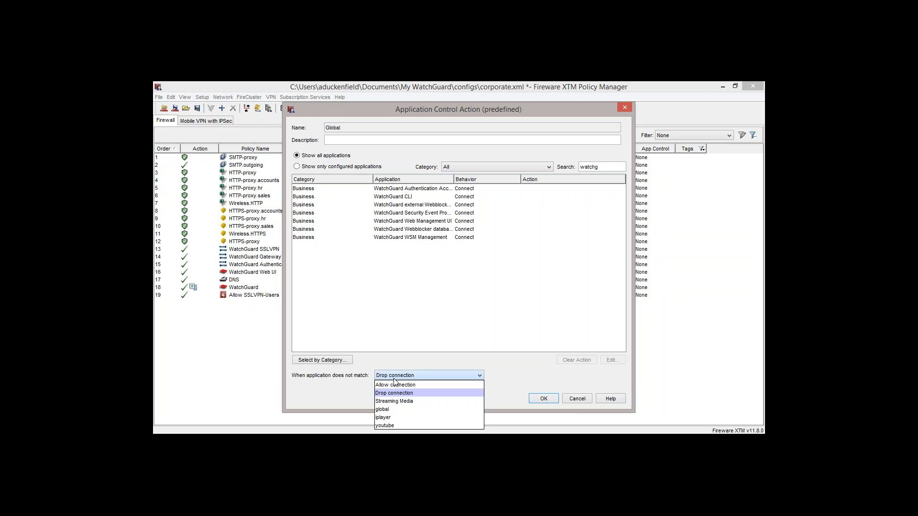
click(397, 385)
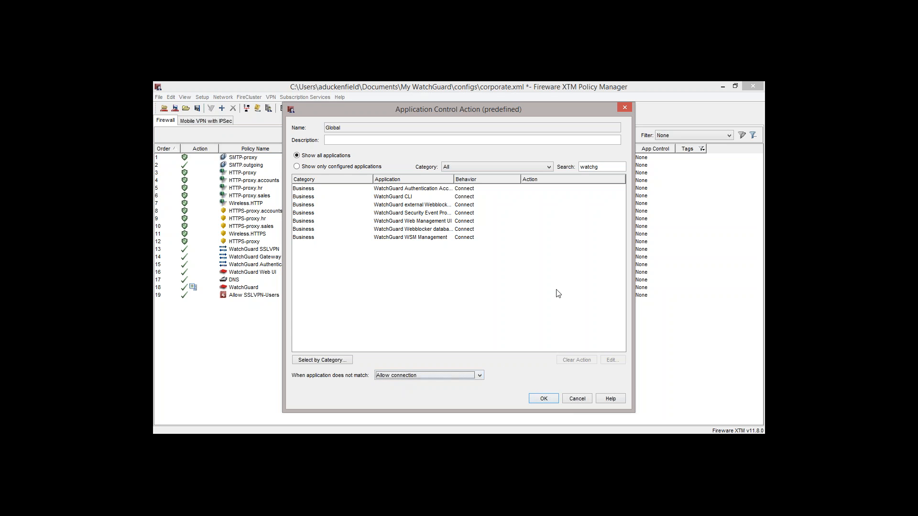
double_click(608, 165)
key(BackSpace)
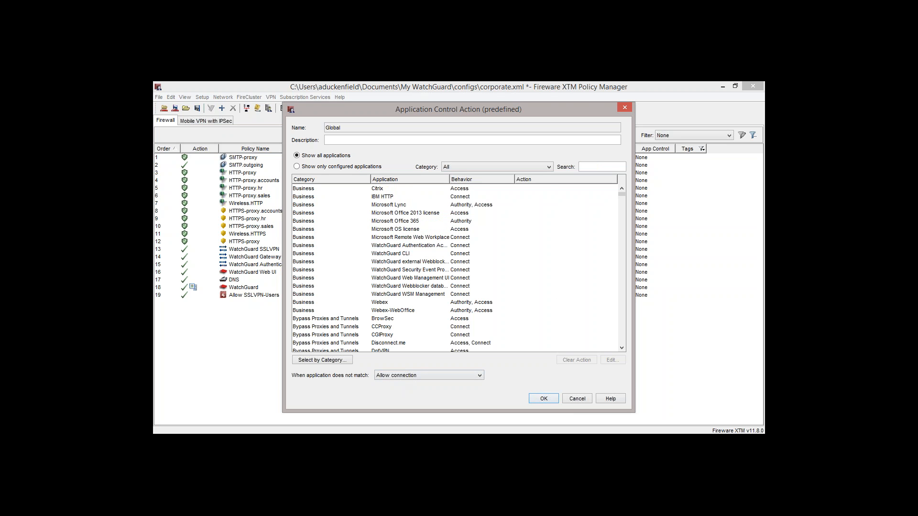
- Review the list limited to configured applications, then show all applications again
click(297, 166)
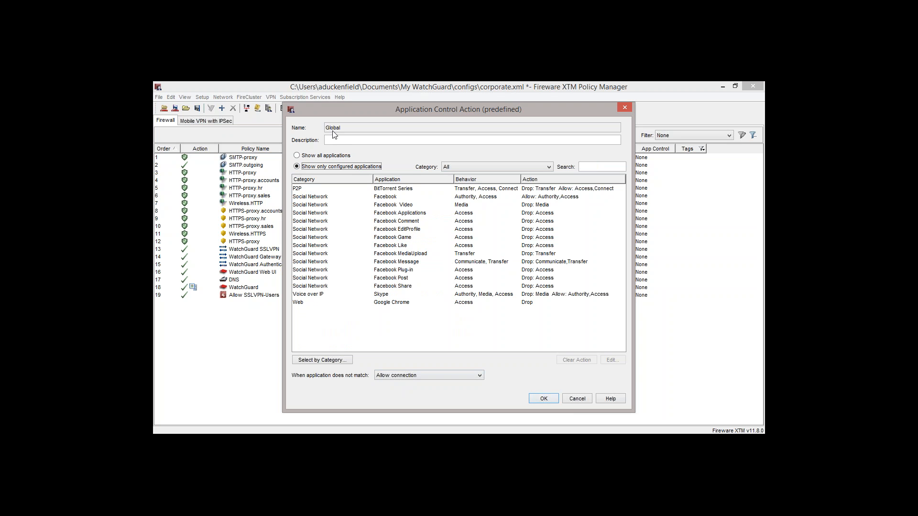
click(313, 156)
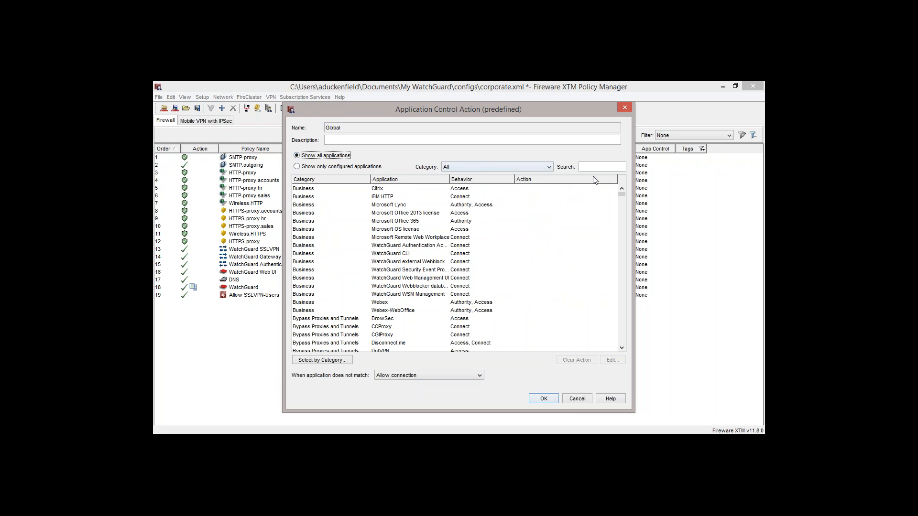
click(297, 167)
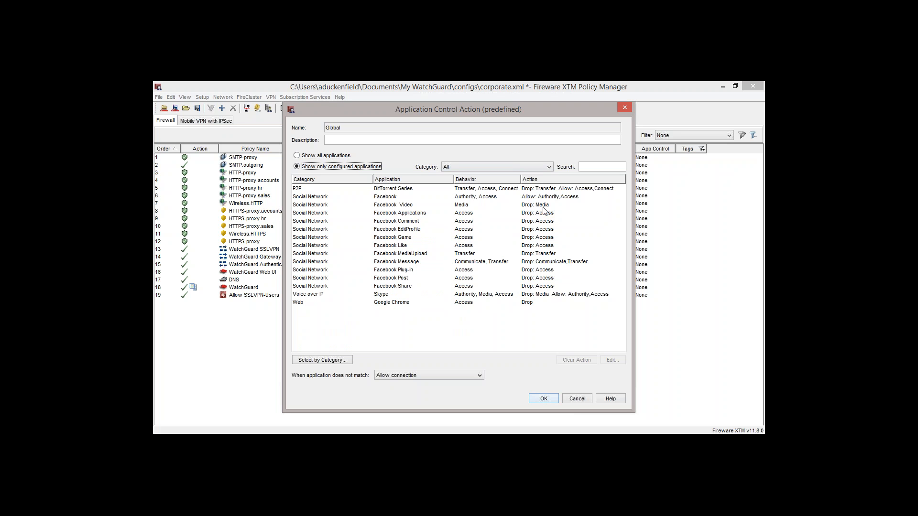
click(329, 157)
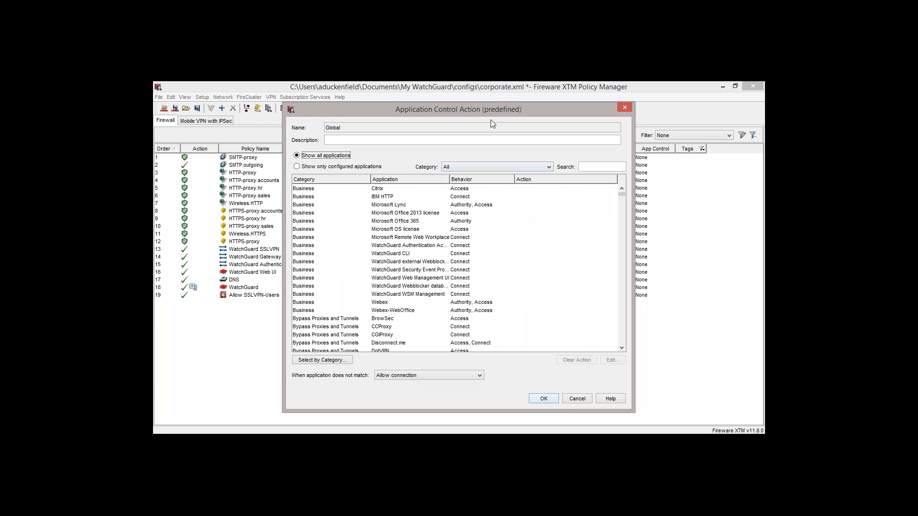
- Save the Global application control action
drag(494, 110, 478, 111)
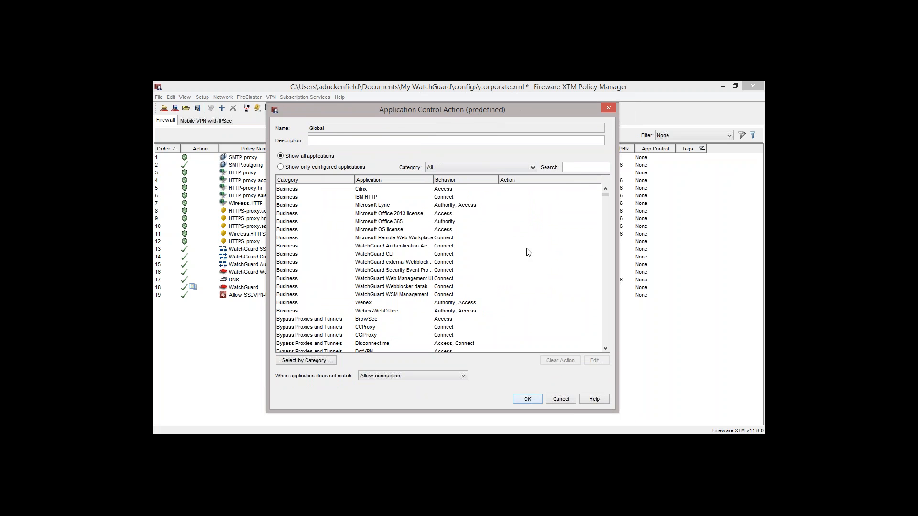
click(527, 399)
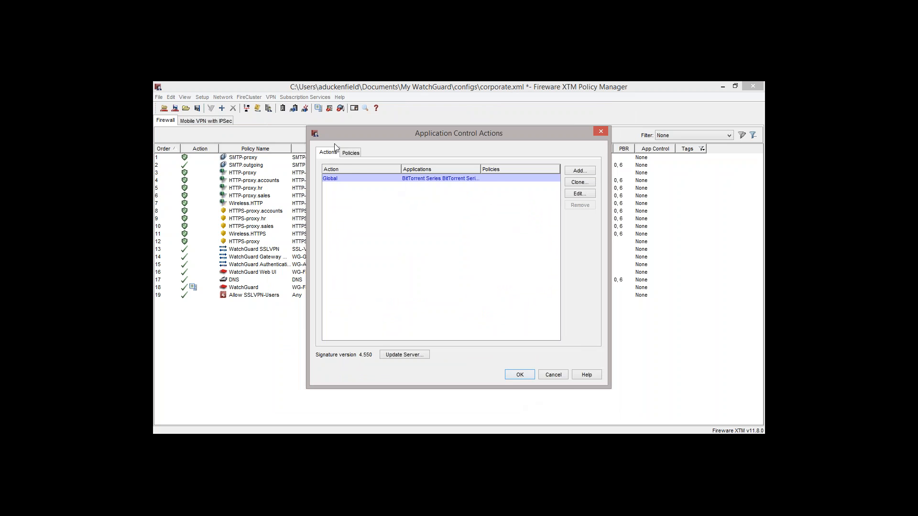
- Try assigning the Global application control action to the HTTP-proxy.sales policy, and close the dialog without saving
click(347, 156)
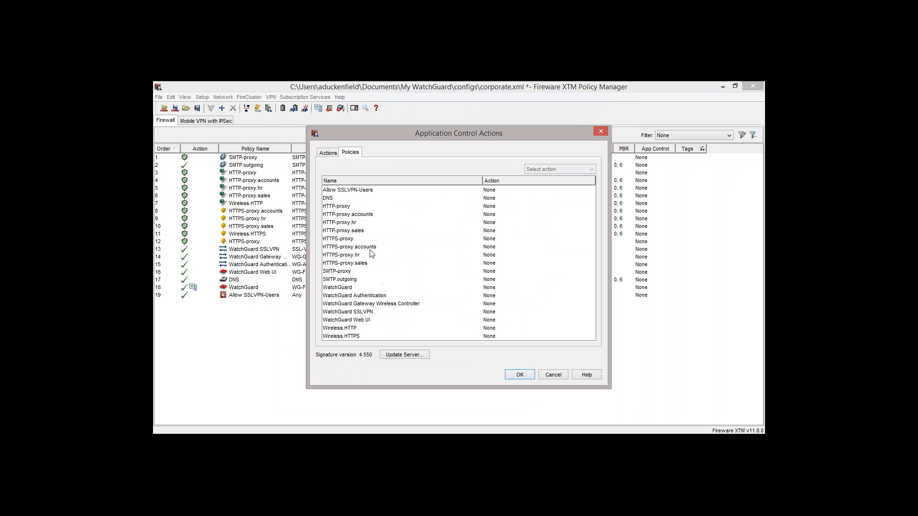
click(361, 232)
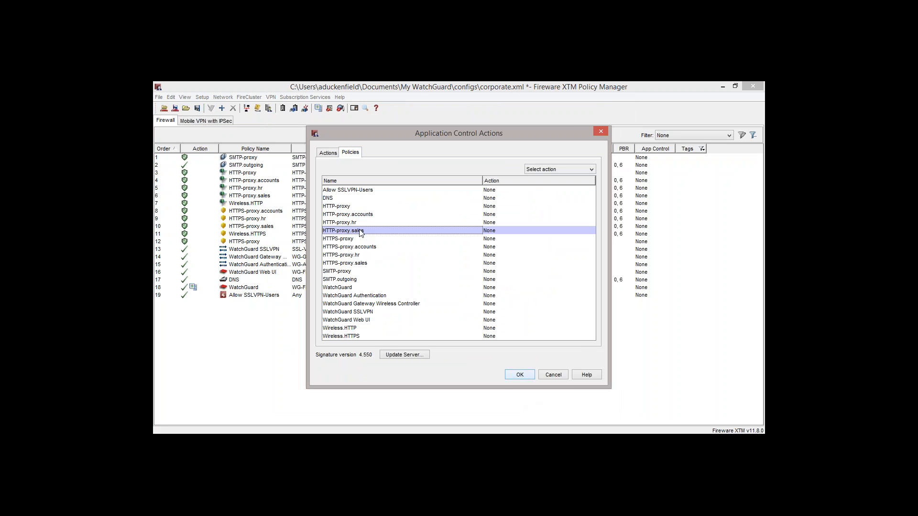
click(558, 168)
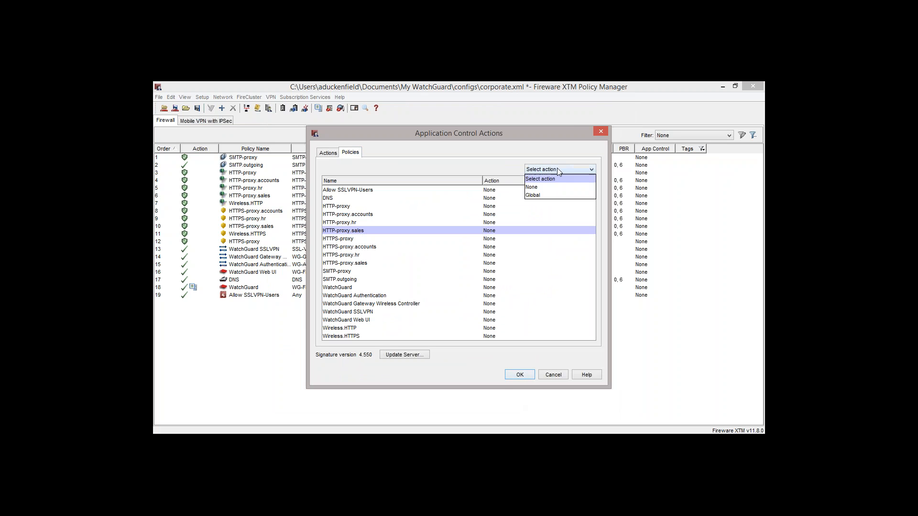
click(561, 196)
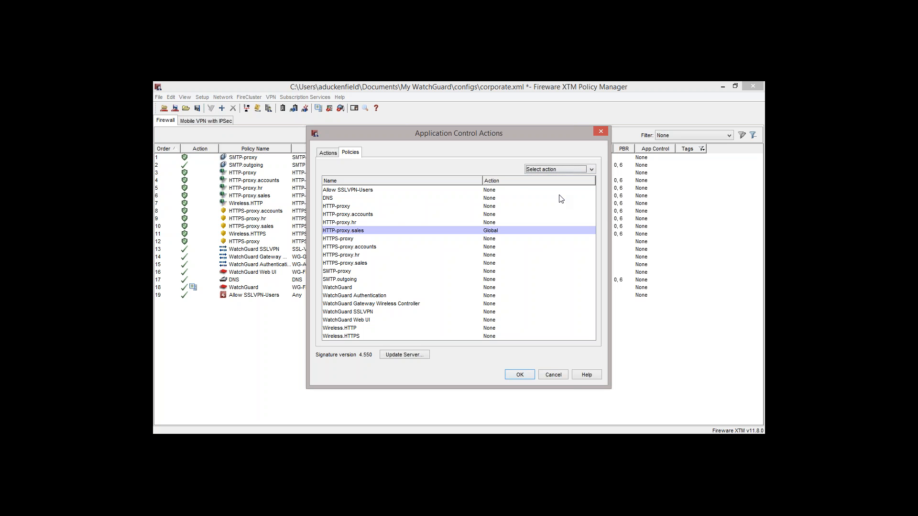
click(604, 133)
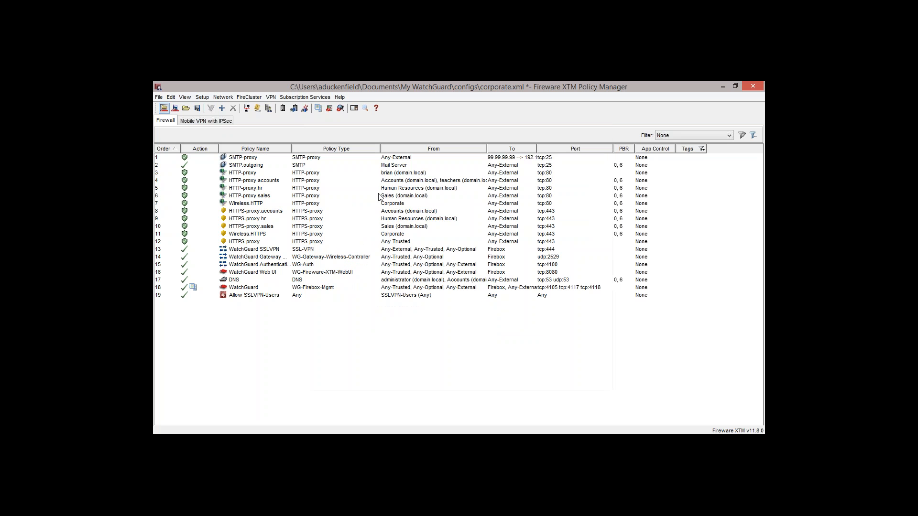
- Try enabling Application Control with the Global action in the HTTPS-proxy.sales policy properties, and close them without saving
double_click(395, 227)
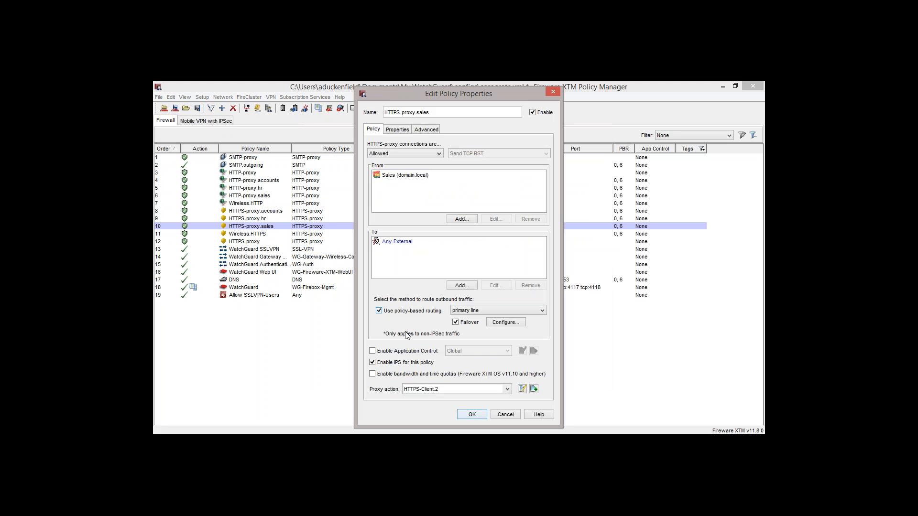
click(372, 351)
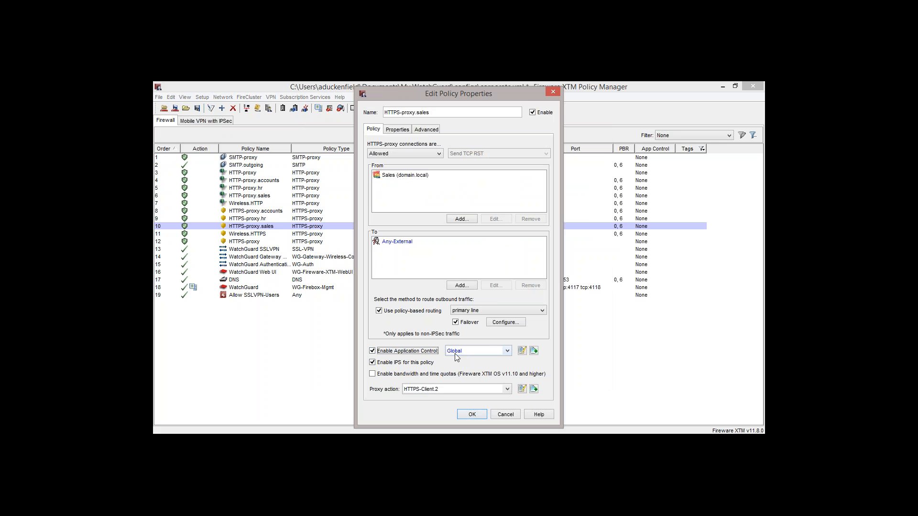
click(555, 92)
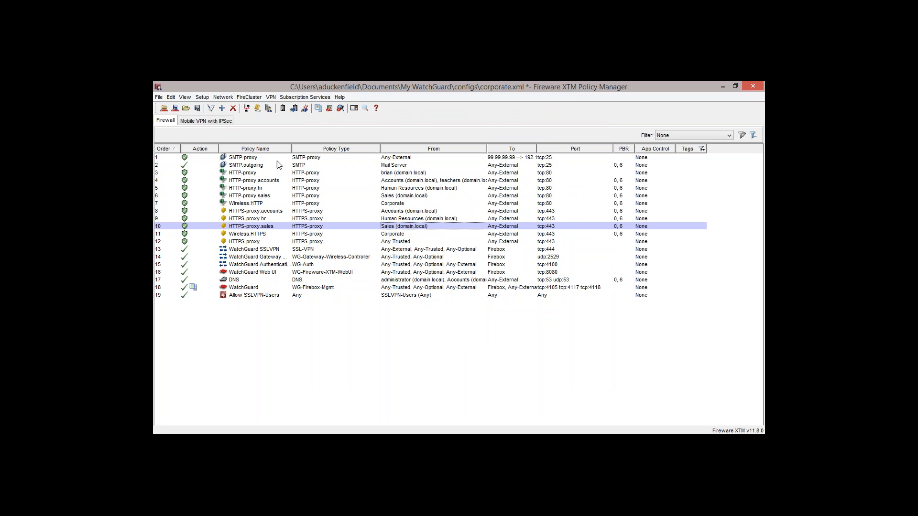
- Review the application control actions and the action assigned to each firewall policy, and close the dialog
click(256, 175)
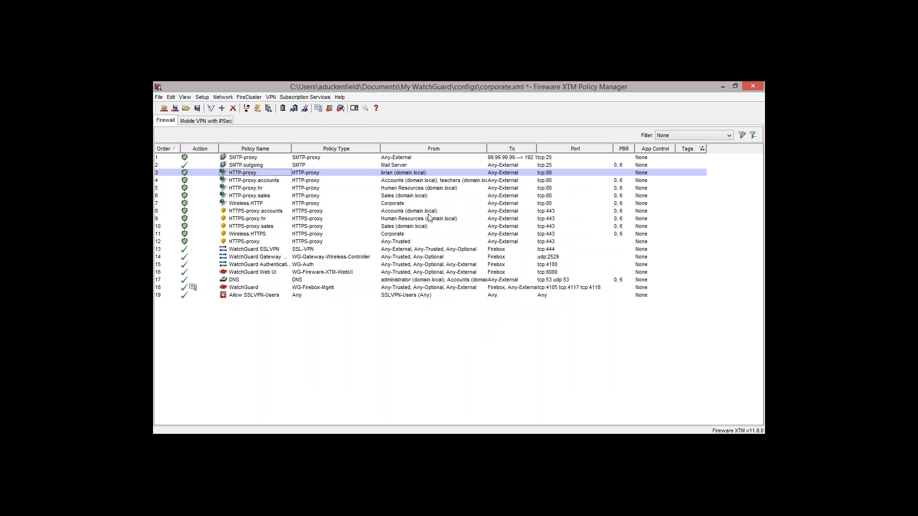
click(313, 97)
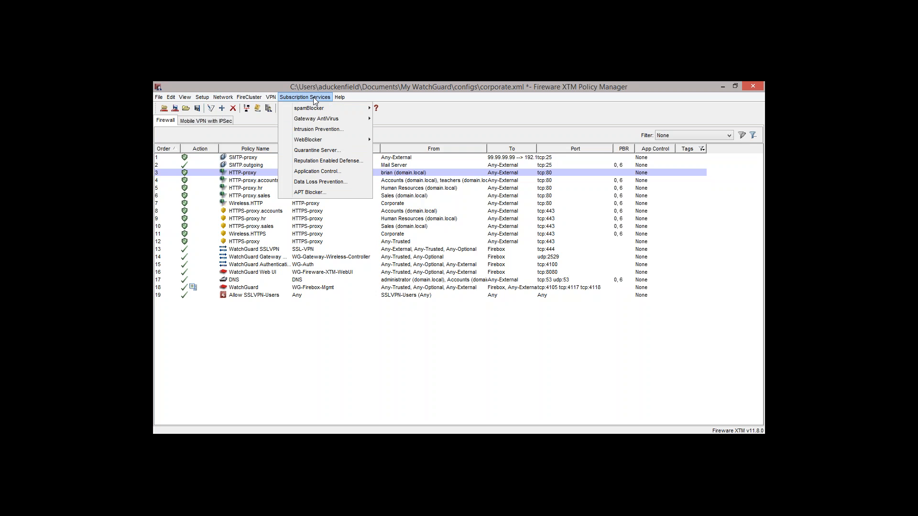
click(340, 171)
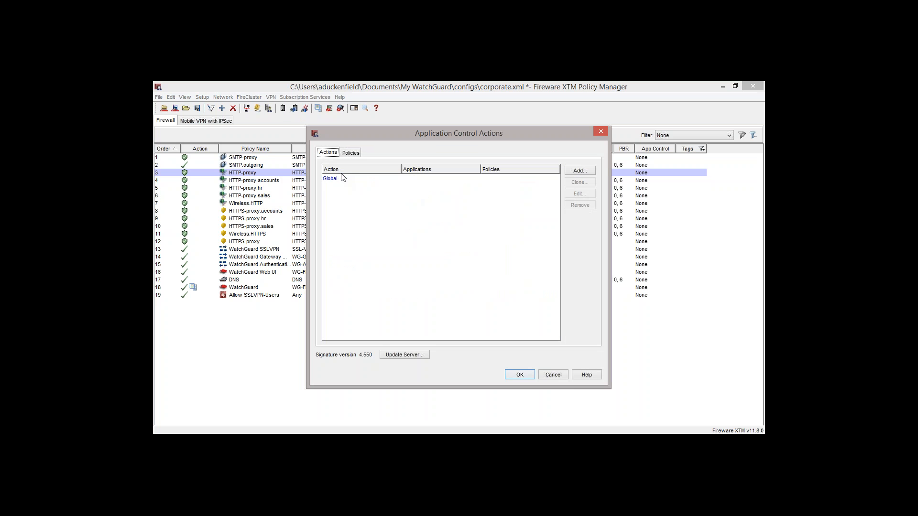
click(351, 153)
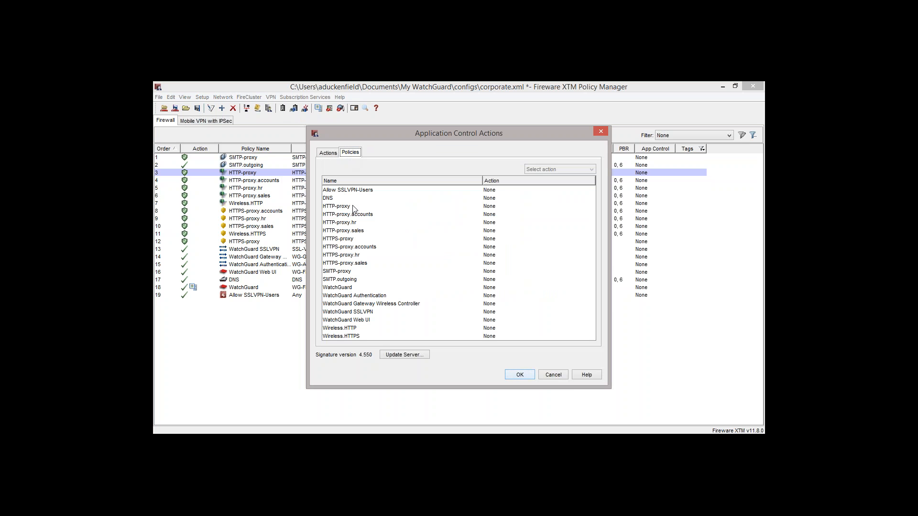
key(Escape)
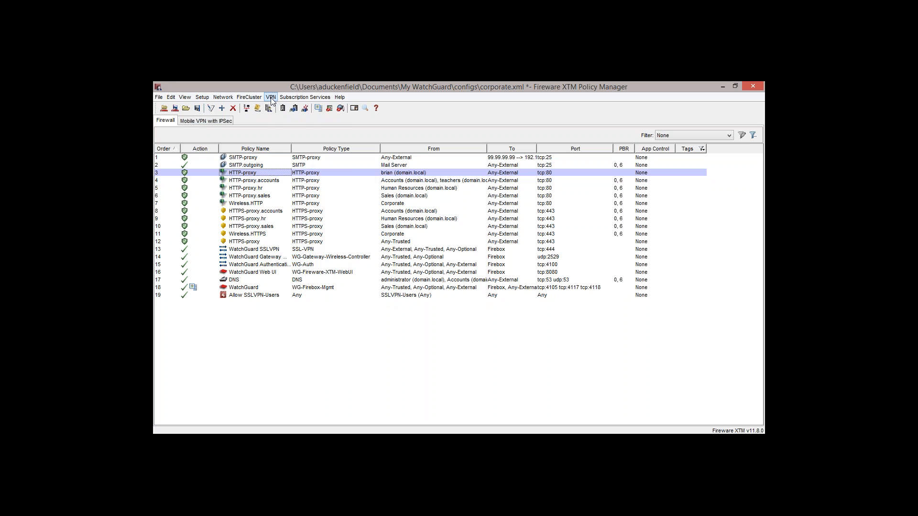
- Try setting the Mobile VPN with SSL data channel port to 53, check the general settings, and close without saving
click(271, 98)
mouse_move(332, 164)
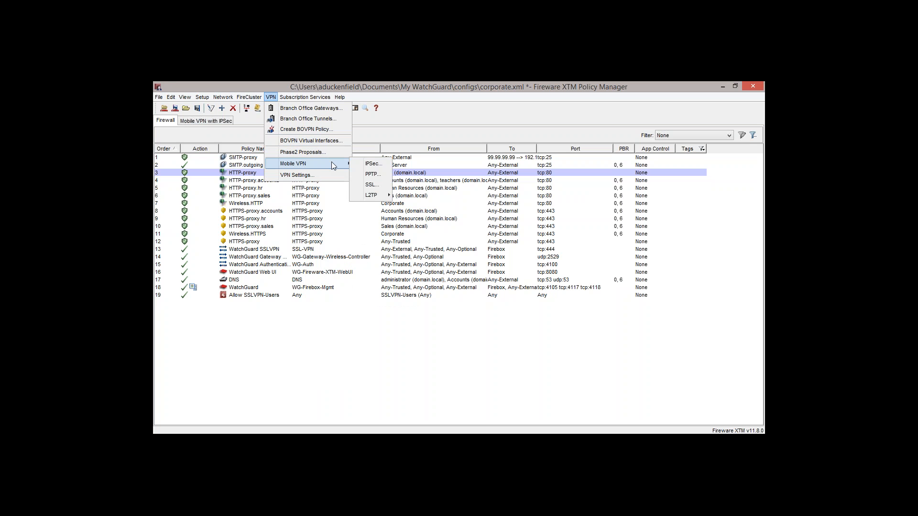
click(372, 185)
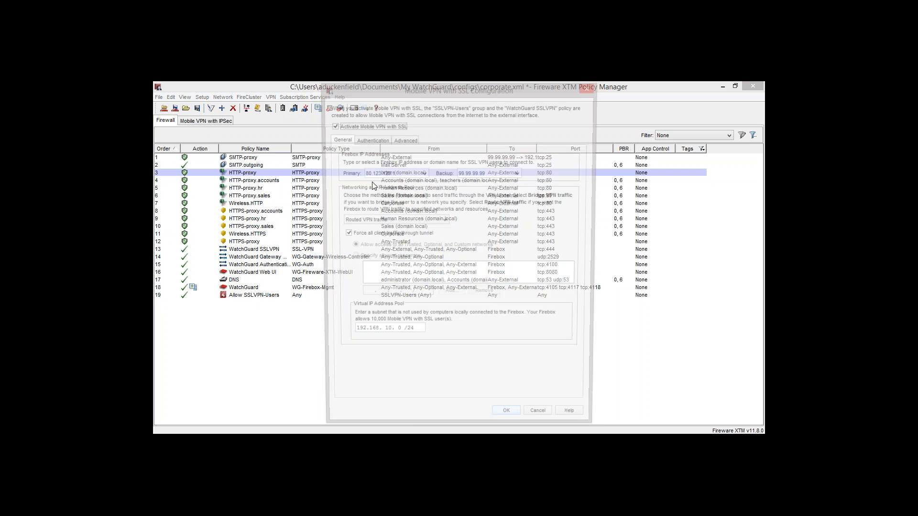
click(395, 139)
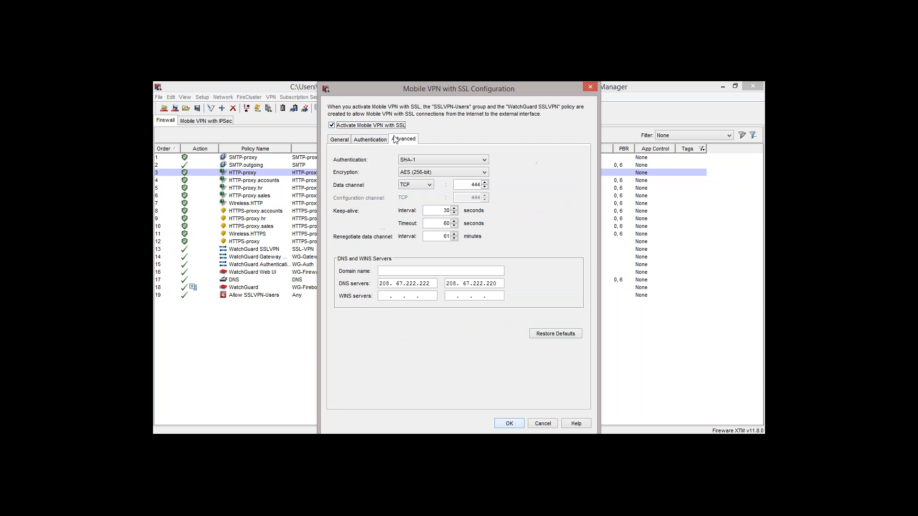
double_click(480, 185)
text(53)
click(339, 140)
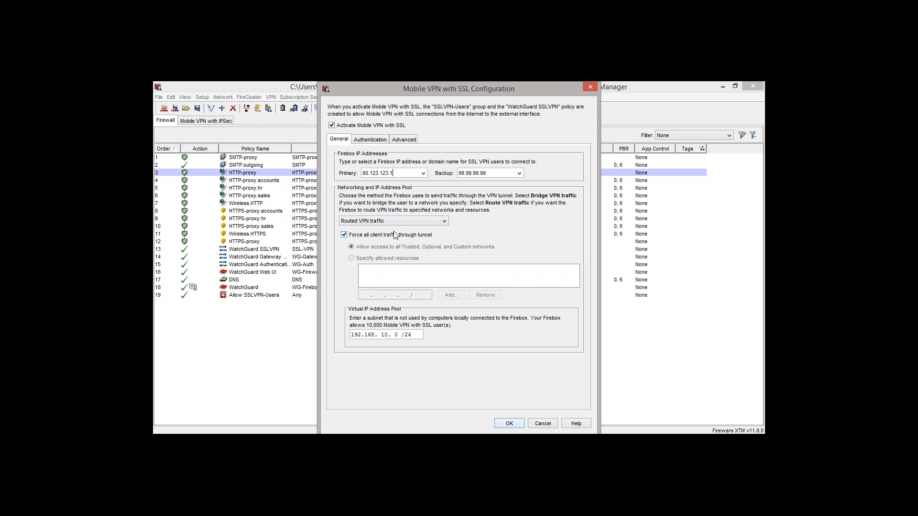
click(587, 87)
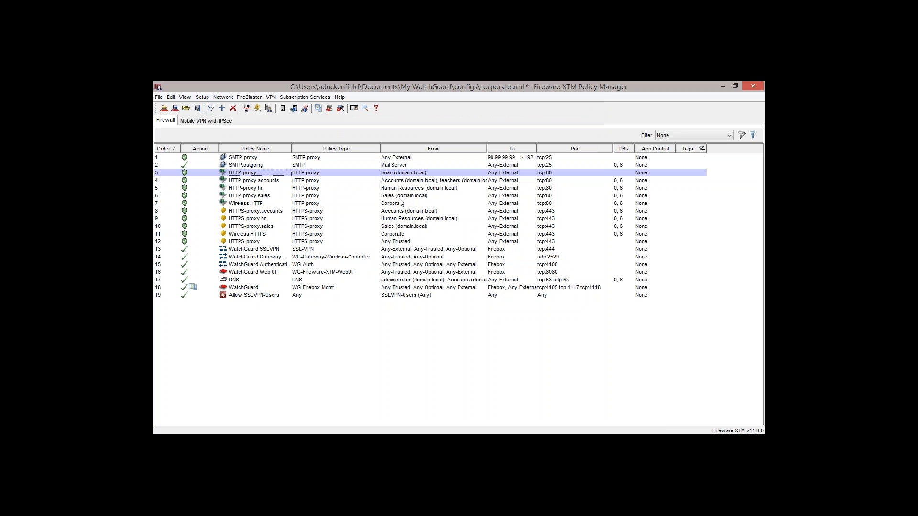
- Enable Application Control with the Global action on the Wireless.HTTP policy and save the policy
click(310, 97)
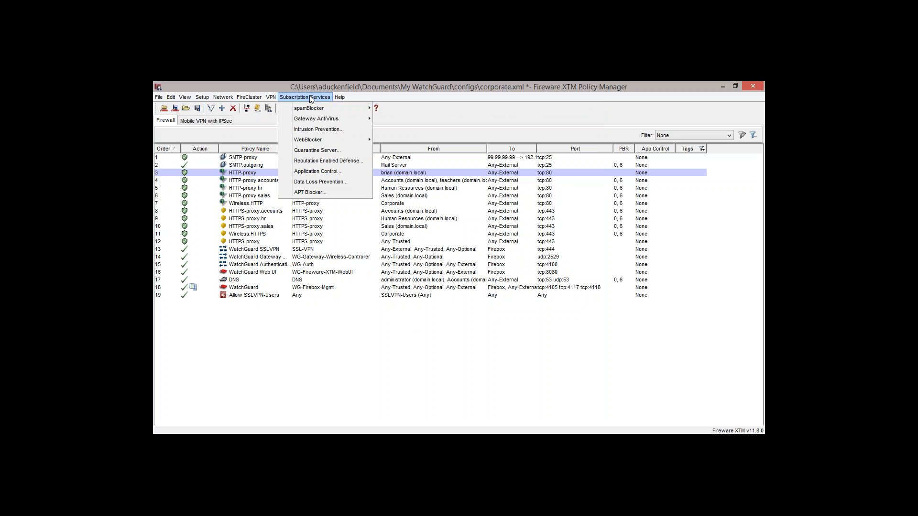
click(336, 220)
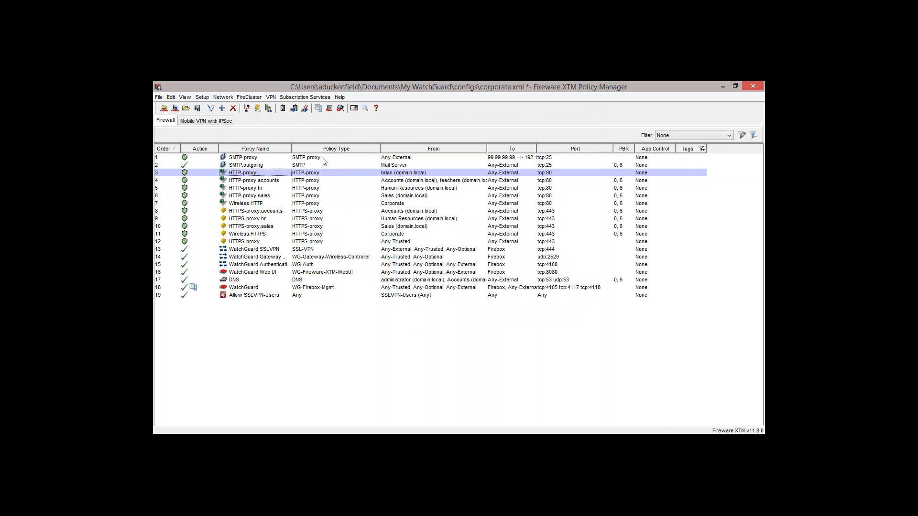
double_click(324, 203)
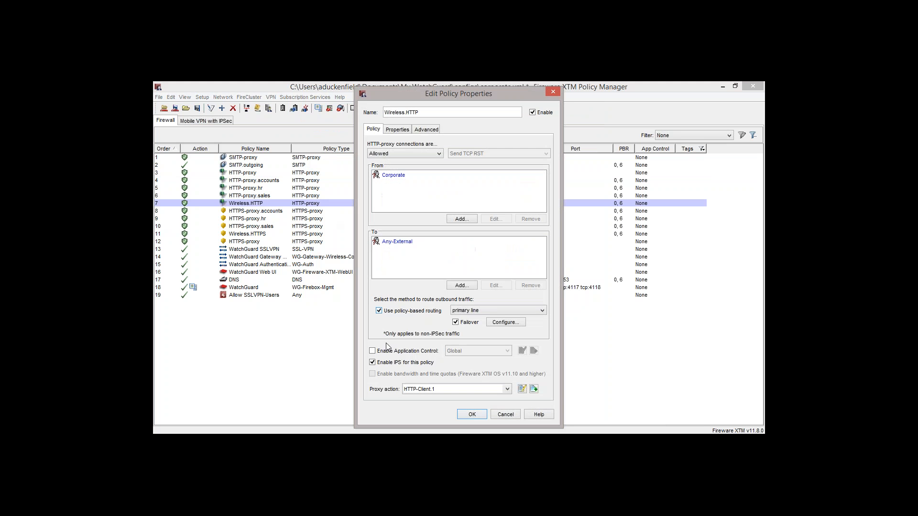
click(372, 351)
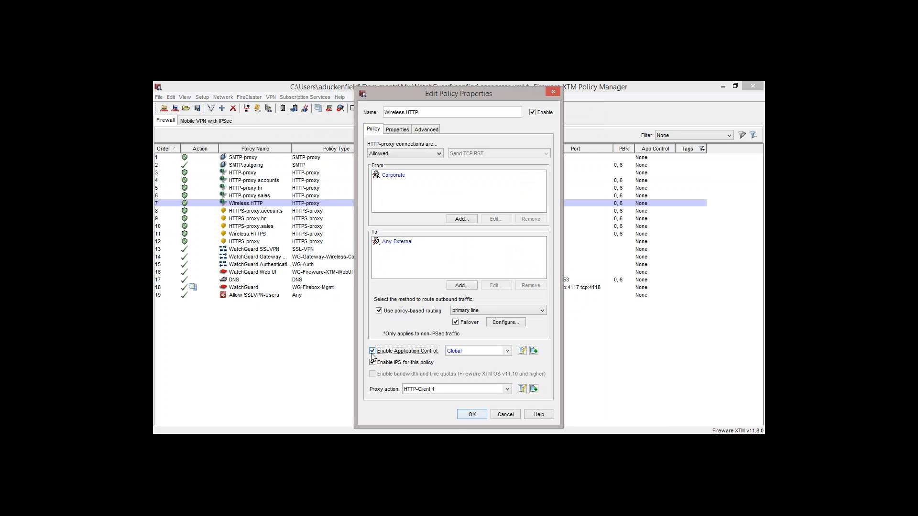
click(463, 419)
- Assign the Global application control action to all firewall policies at once and save the assignments
click(306, 97)
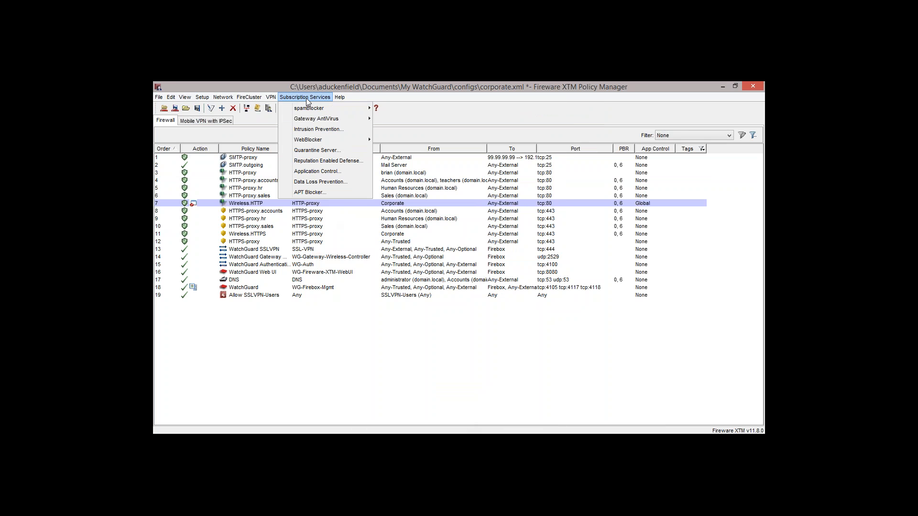
click(324, 173)
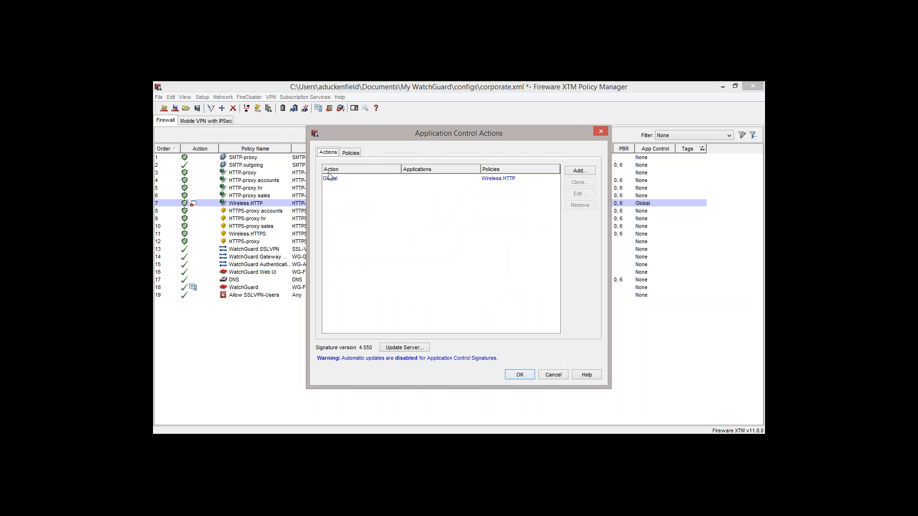
click(352, 153)
click(334, 223)
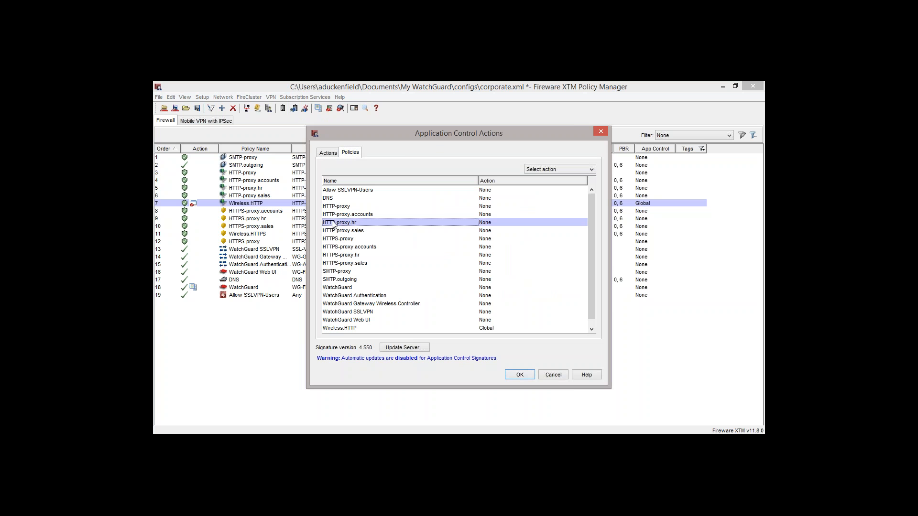
key(ctrl+a)
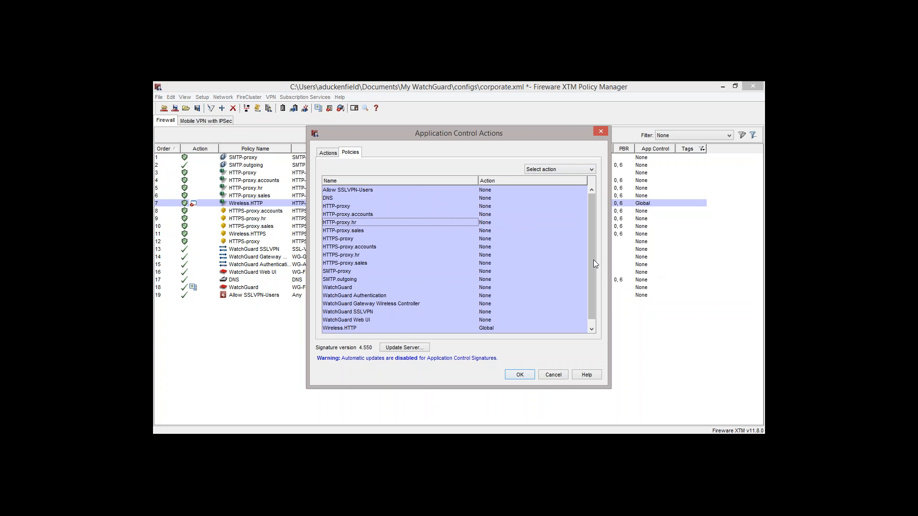
click(592, 169)
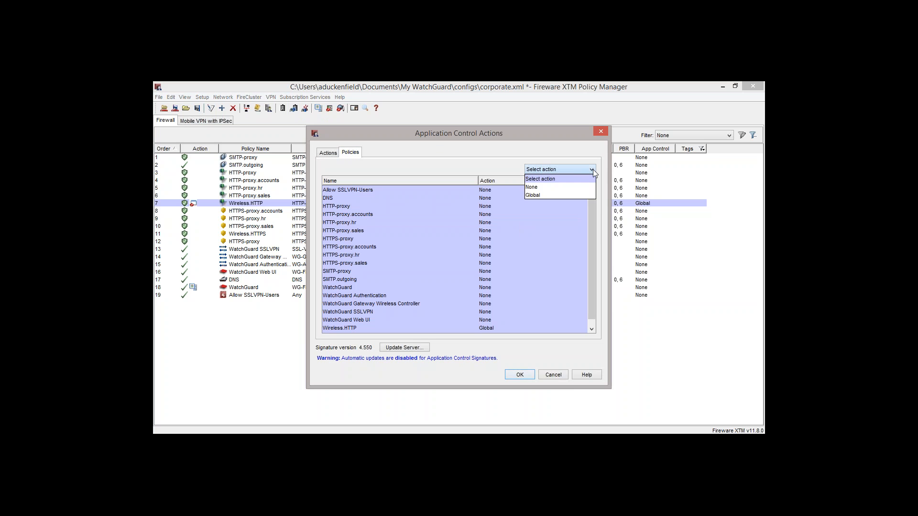
click(577, 197)
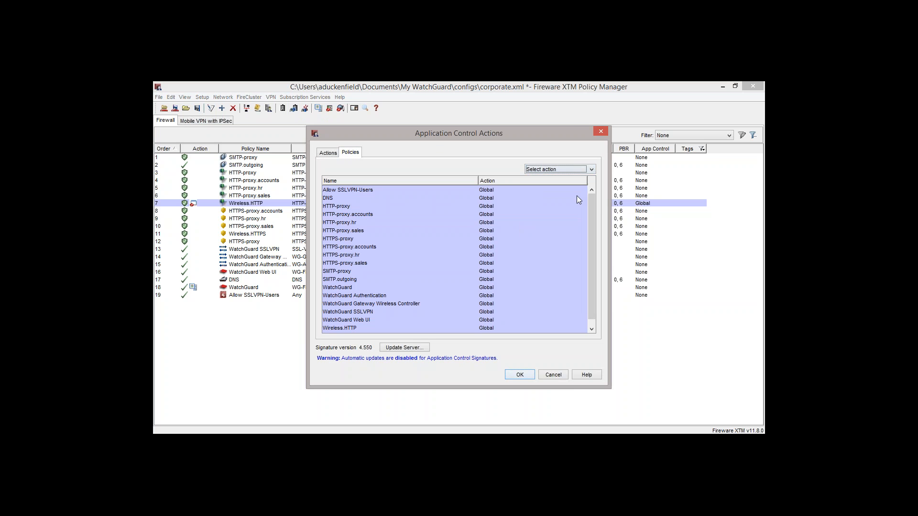
drag(577, 197, 512, 306)
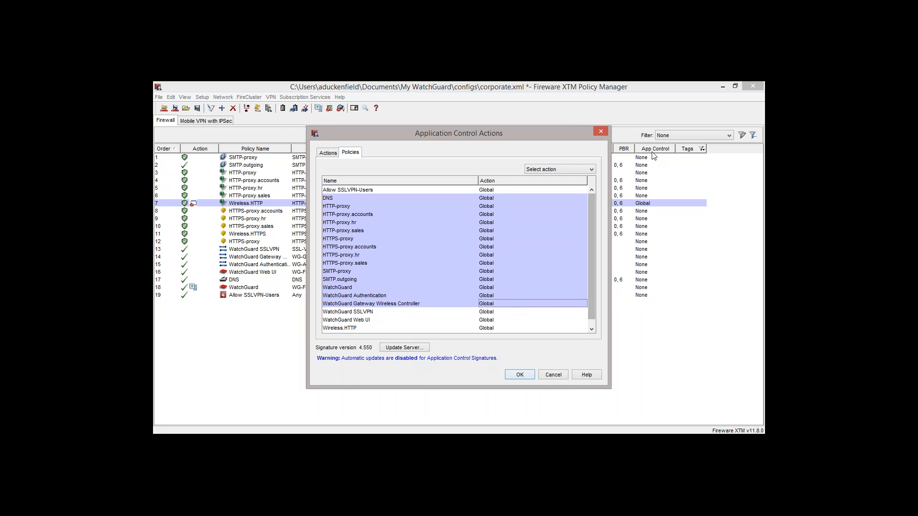
click(523, 379)
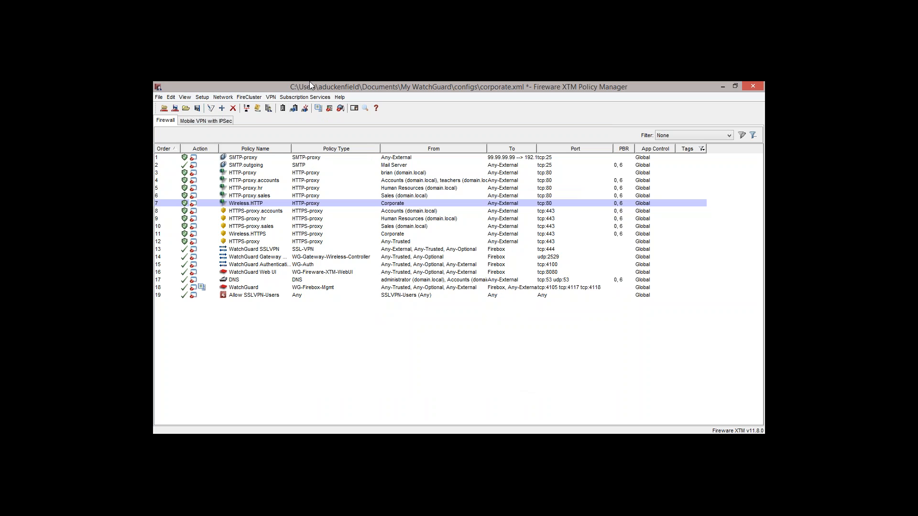
- Examine the policy and advanced settings of the HTTP-proxy.accounts policy, and close its properties
double_click(246, 180)
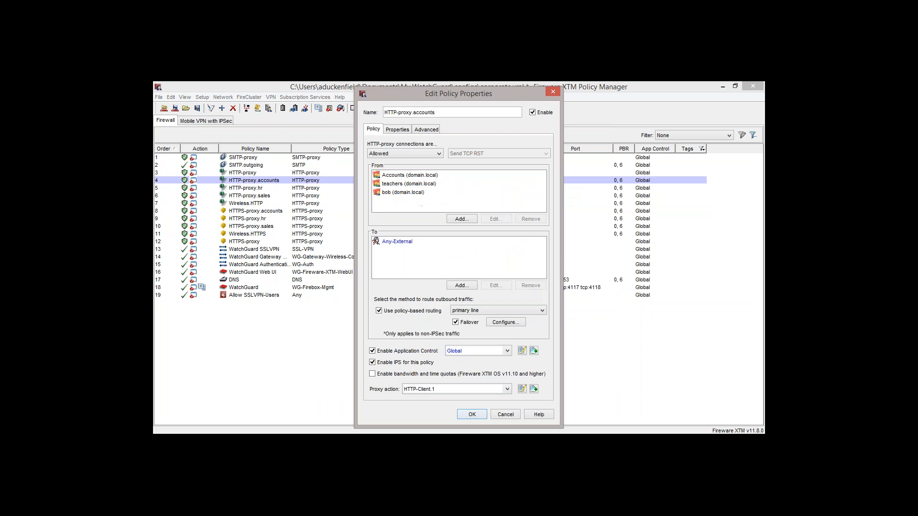
click(426, 130)
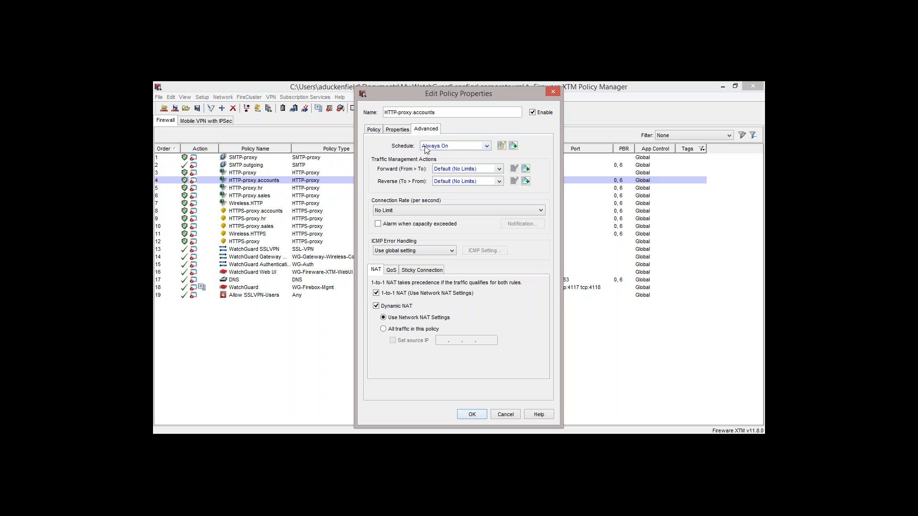
click(554, 91)
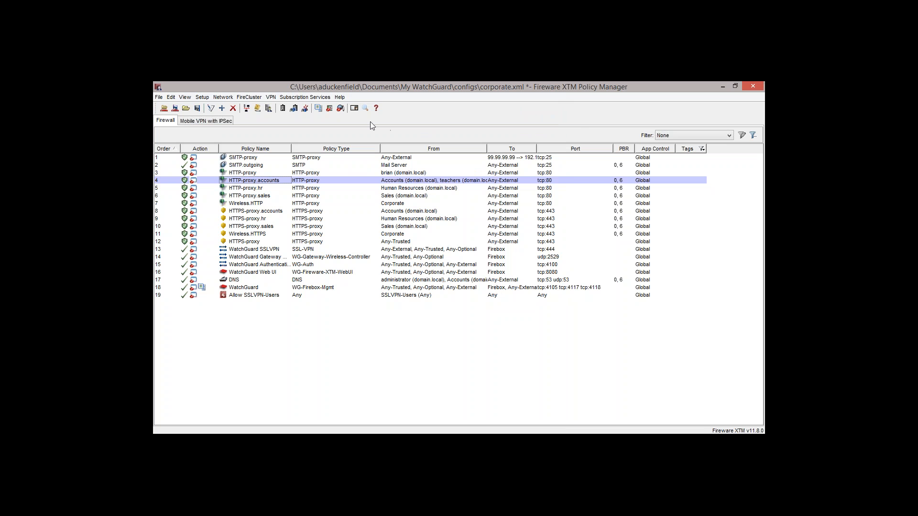
- Start a new application control action in the Application Control settings and name it "lunch time"
click(304, 97)
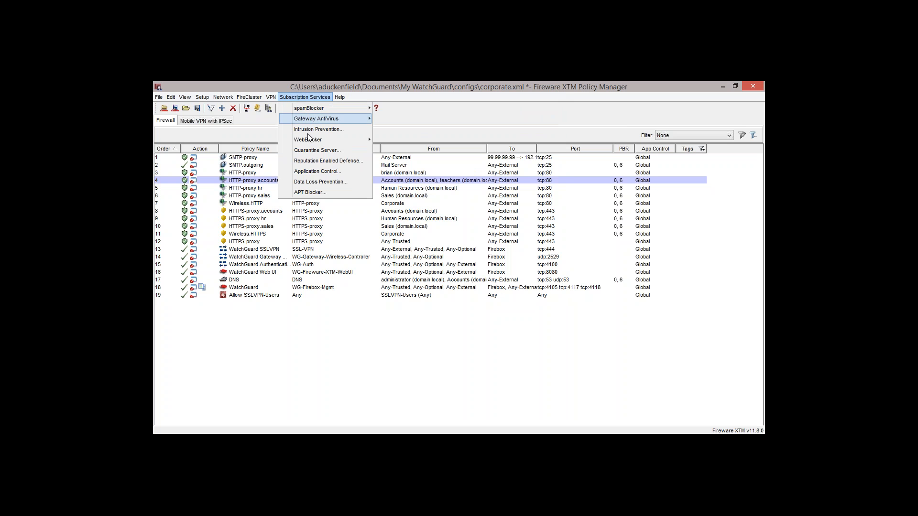
click(316, 171)
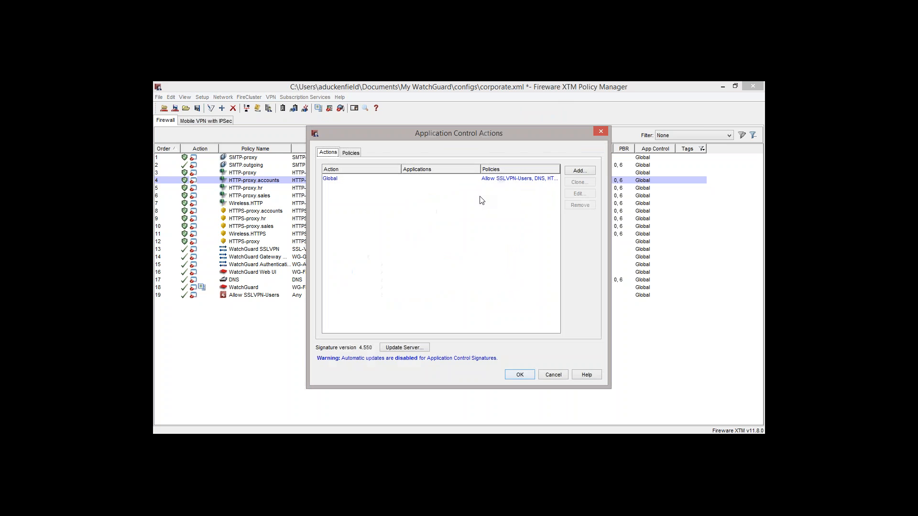
click(507, 180)
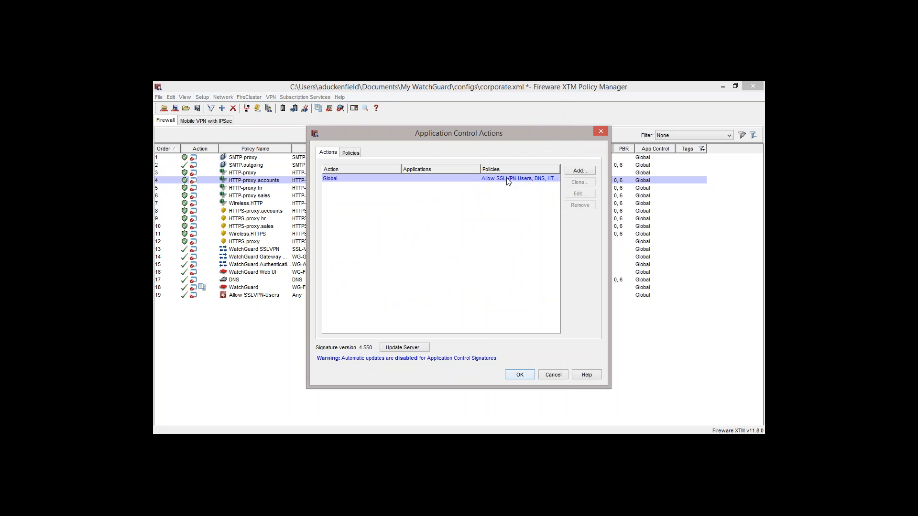
click(577, 172)
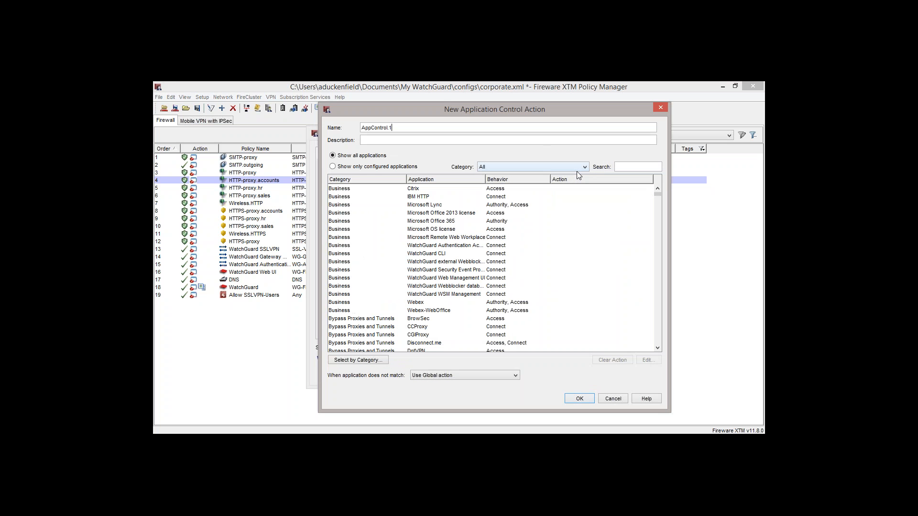
key(ctrl+a)
key(BackSpace)
text(lunch )
text(time)
text(facebook)
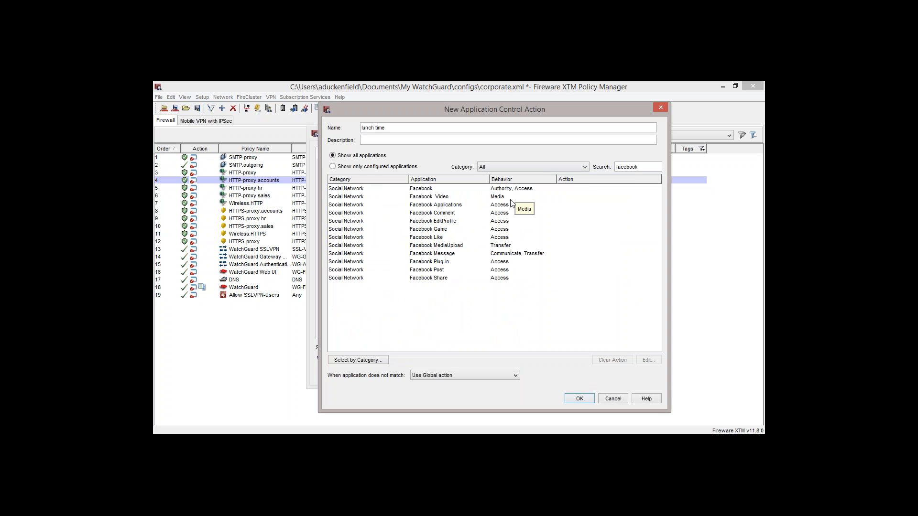
- Find the facebook applications, set the Transfer behavior of Facebook Message to Drop, and confirm the new action
double_click(502, 254)
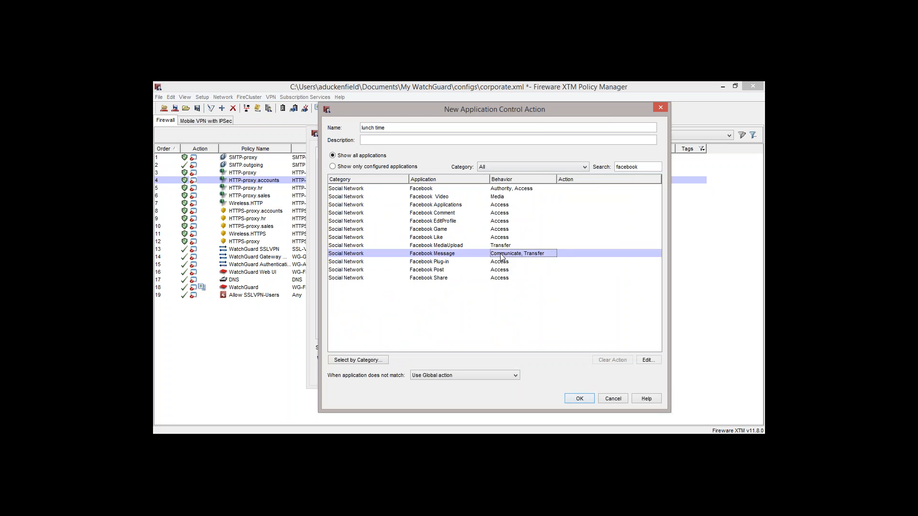
click(506, 248)
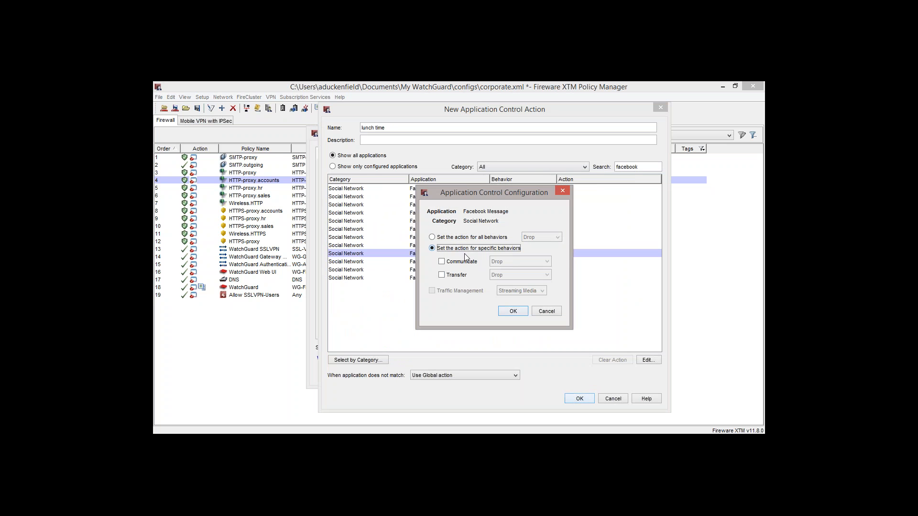
click(441, 275)
click(510, 311)
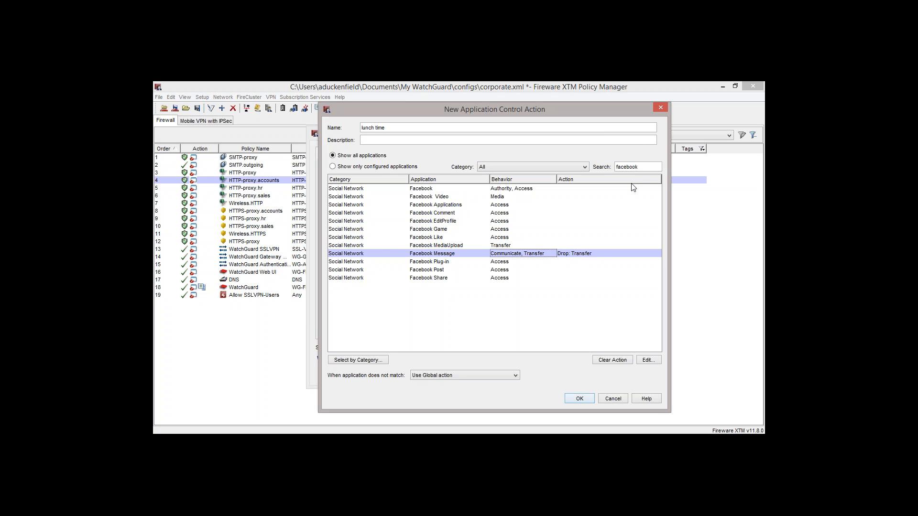
click(579, 399)
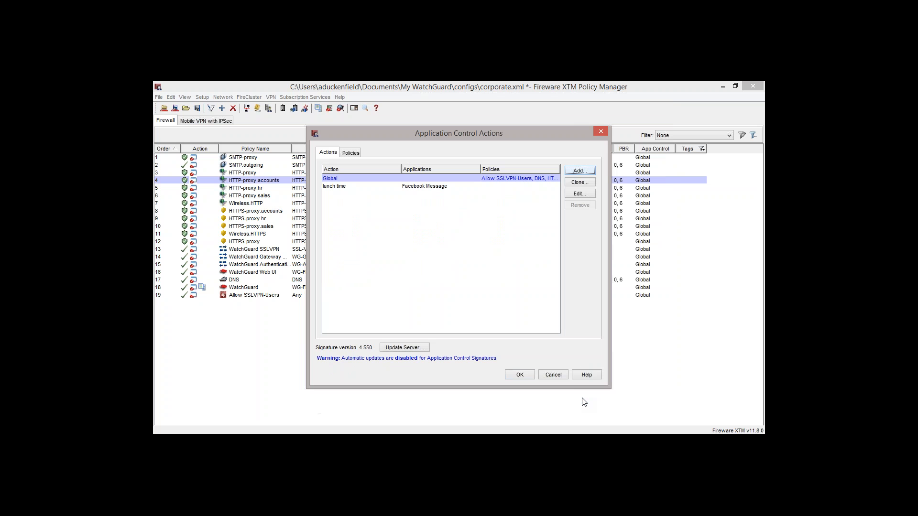
- Try the P2P category with Drop in the Global action, check its available actions, and close Application Control without saving
click(351, 188)
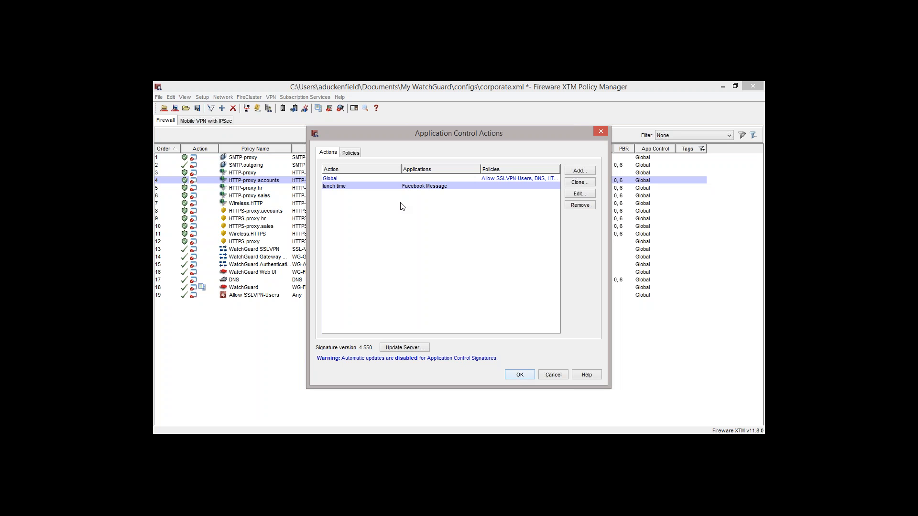
double_click(340, 179)
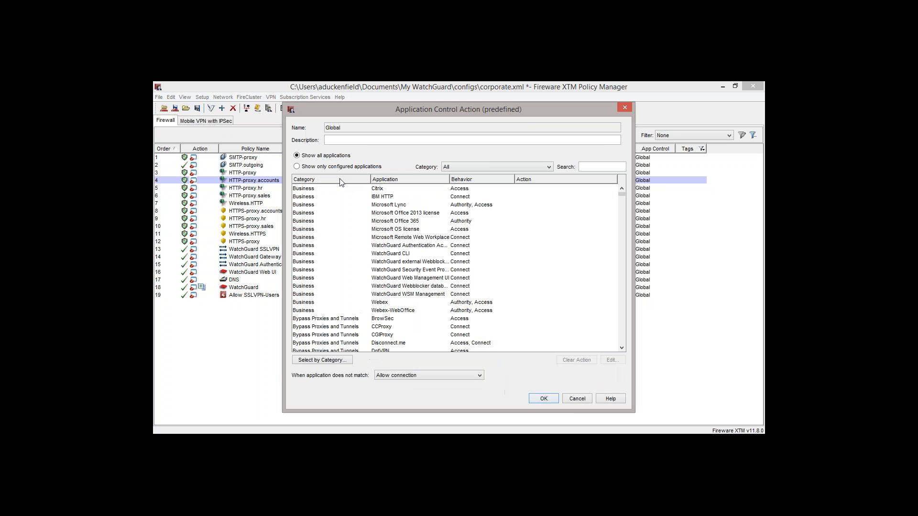
click(340, 360)
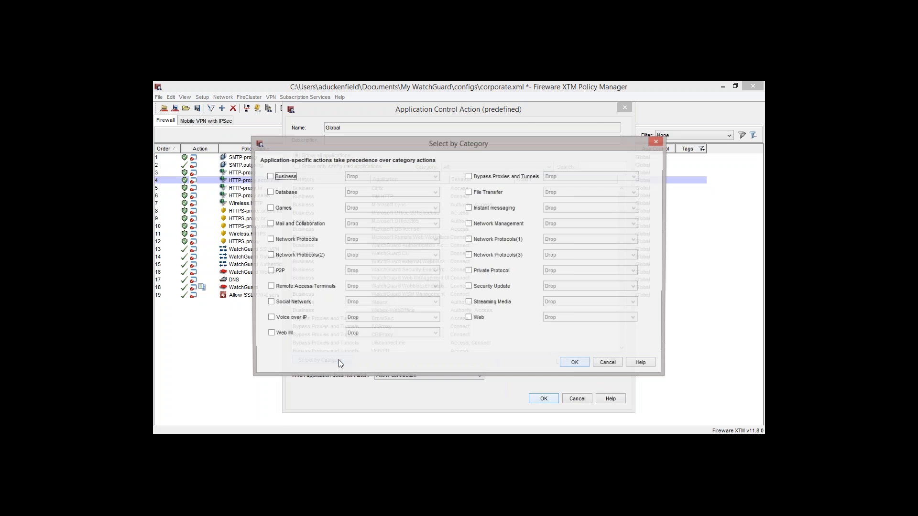
click(270, 271)
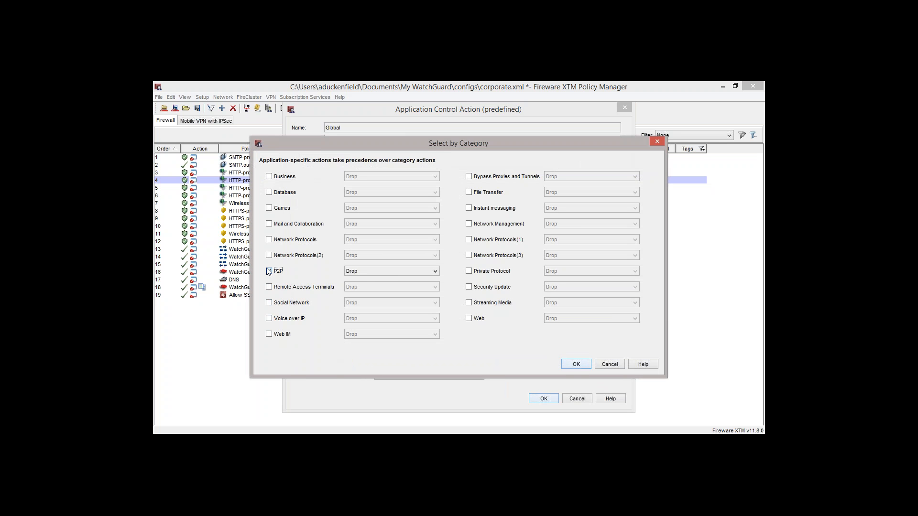
click(368, 273)
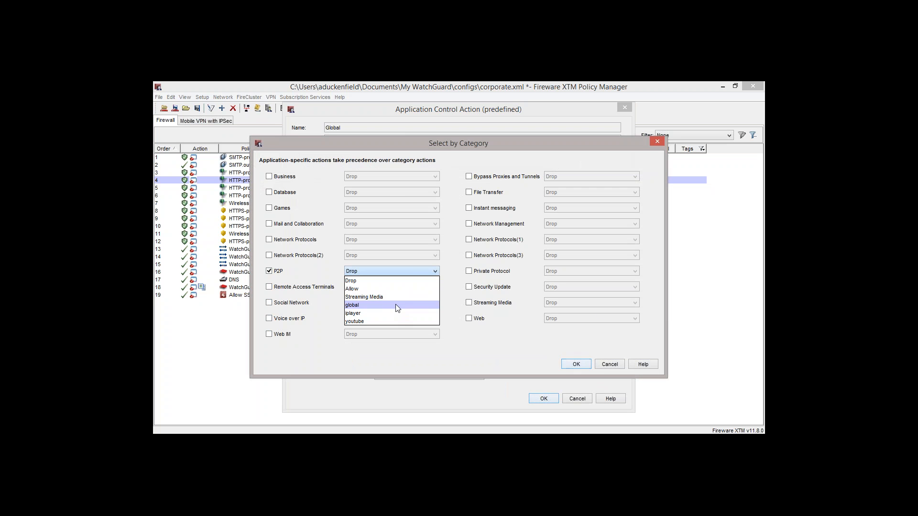
click(396, 320)
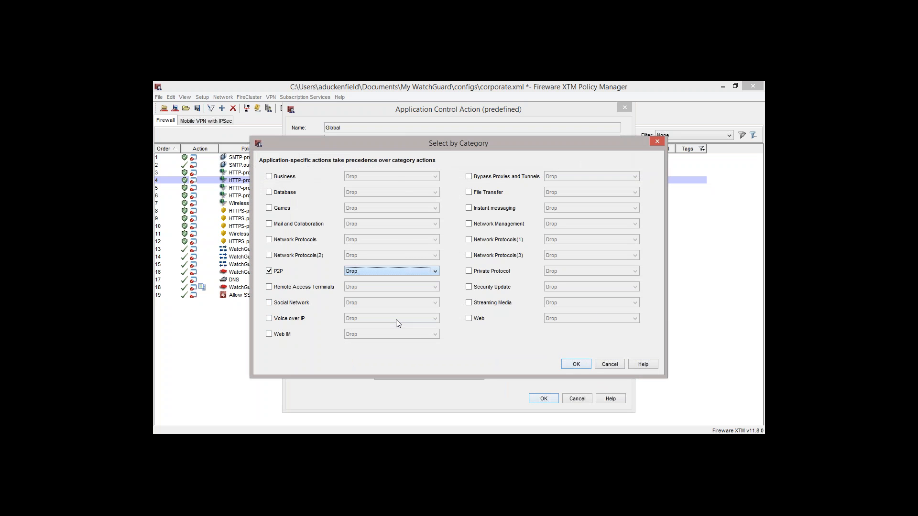
key(Return)
key(Return)
key(Return)
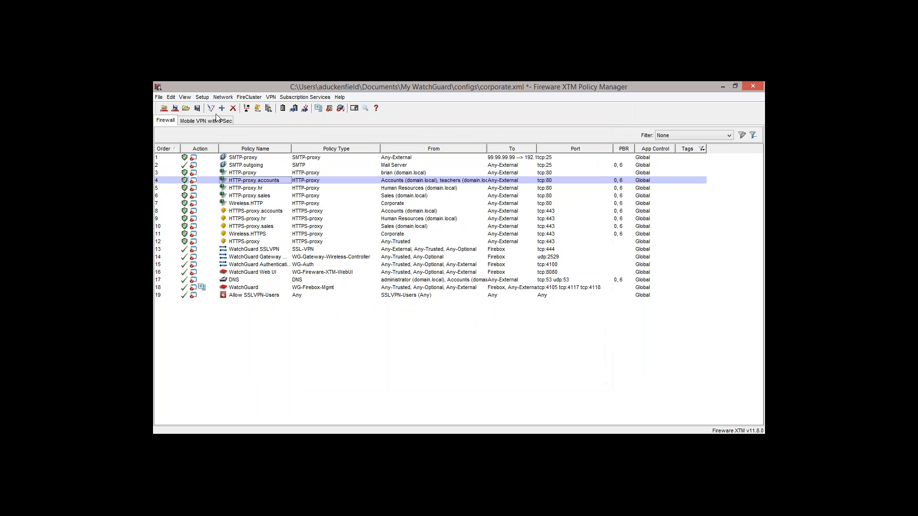
- Examine the maximum bandwidth, guaranteed bandwidth and maximum instance settings of the Streaming Media traffic management action
click(203, 97)
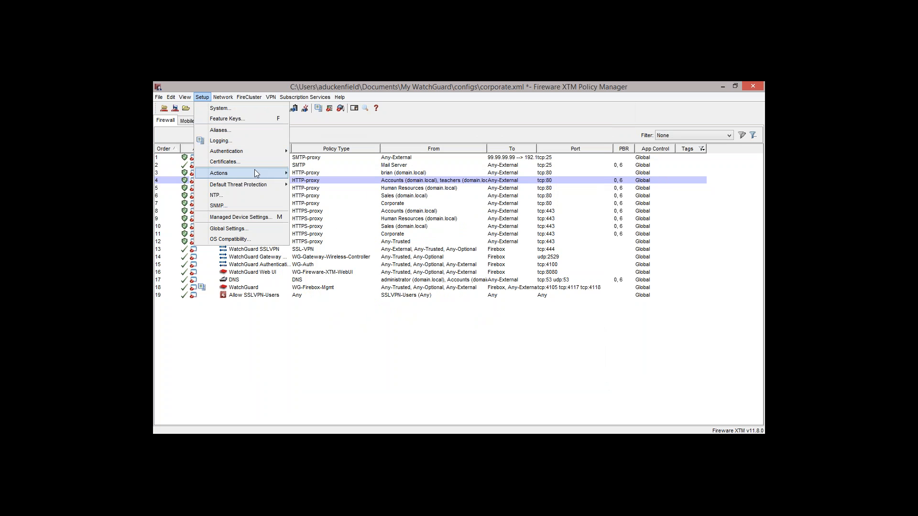
mouse_move(259, 171)
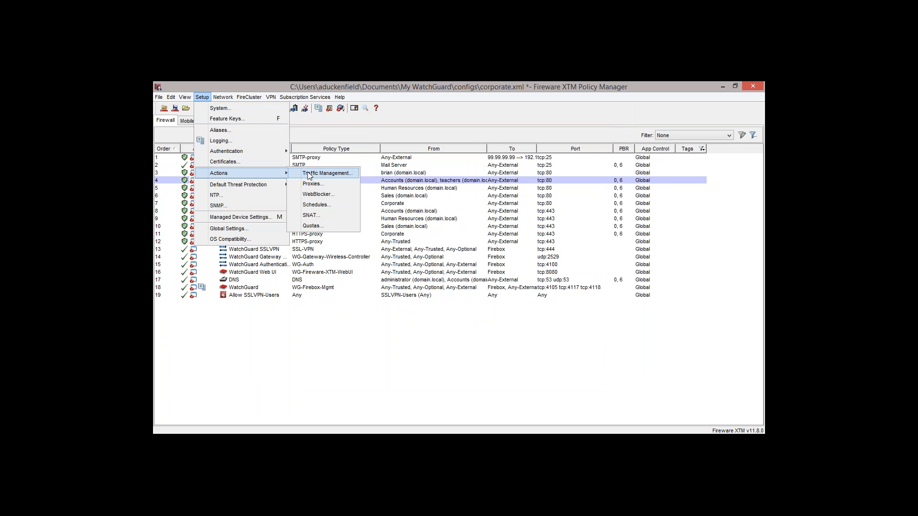
click(325, 173)
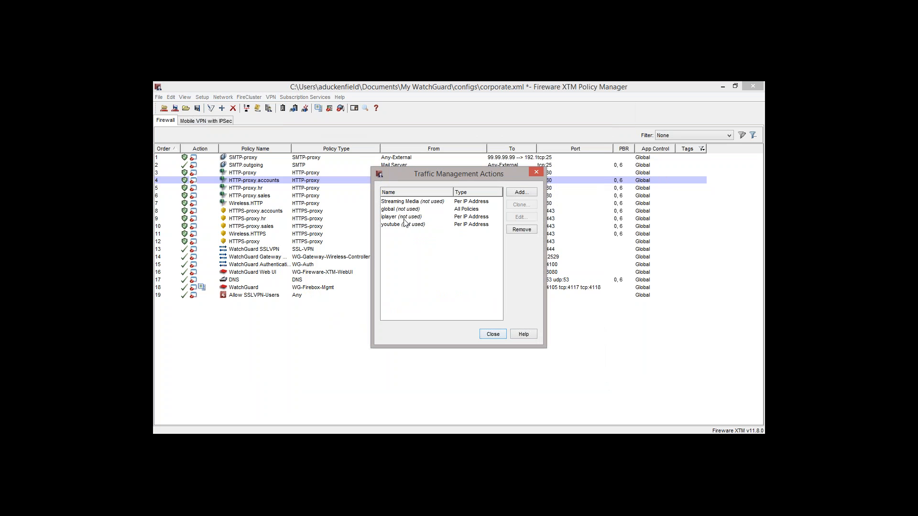
click(418, 202)
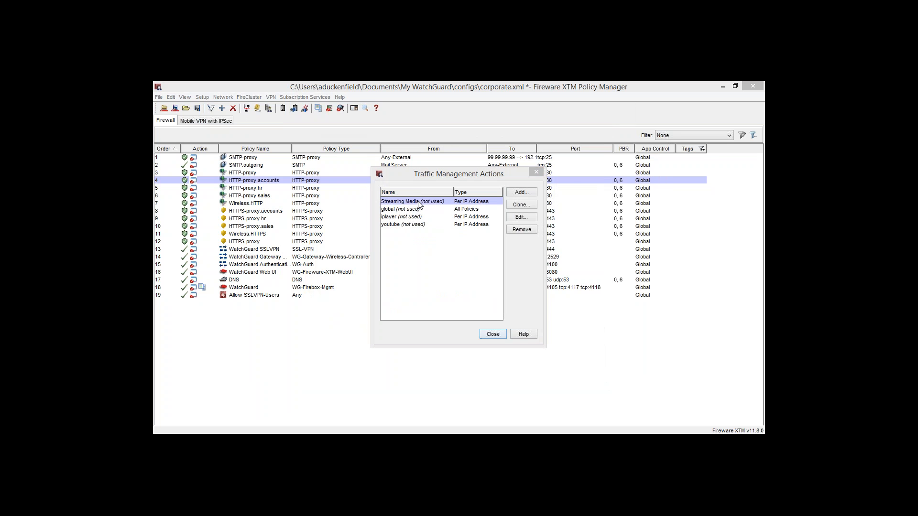
double_click(419, 202)
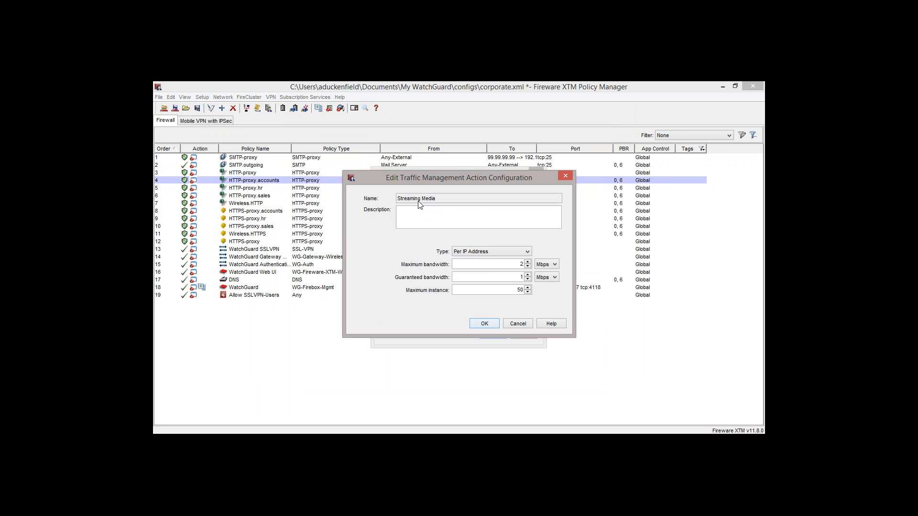
double_click(522, 276)
click(512, 290)
double_click(518, 290)
key(Return)
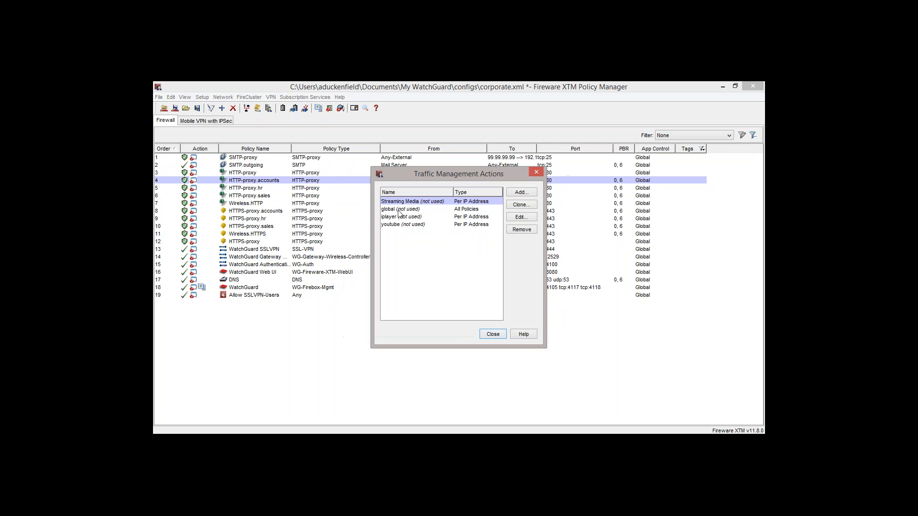
- Examine the bandwidth and instance limits of the youtube traffic management action, and close the traffic management actions
double_click(400, 225)
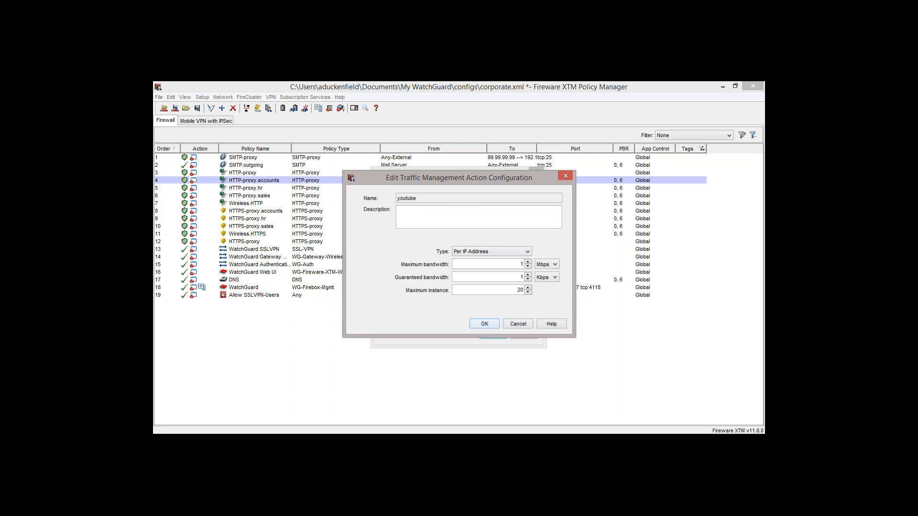
double_click(525, 277)
double_click(520, 290)
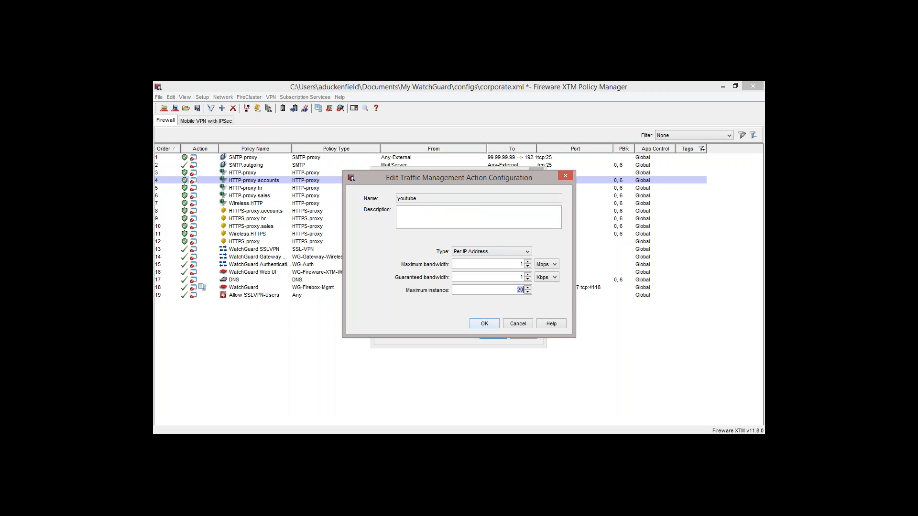
click(522, 264)
key(Return)
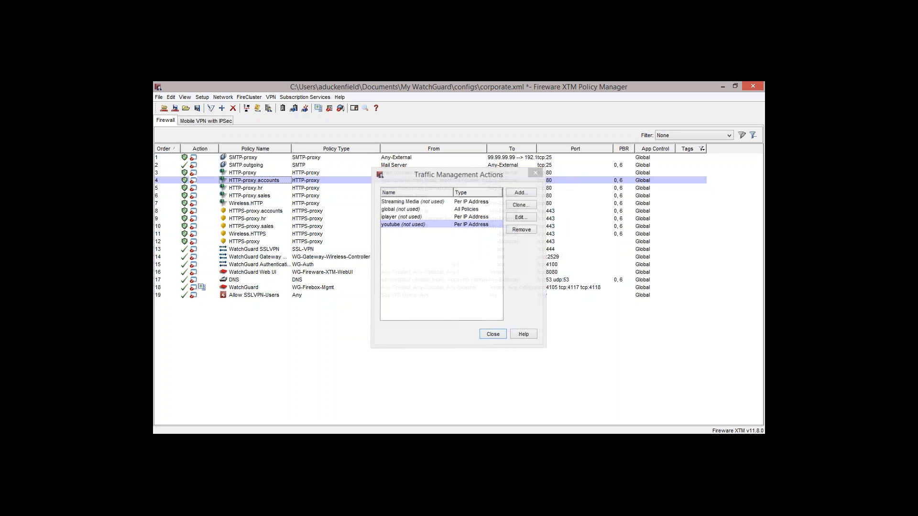
key(Return)
- Apply the Streaming Media traffic management action to the Streaming Media category in the Global application control action
click(296, 98)
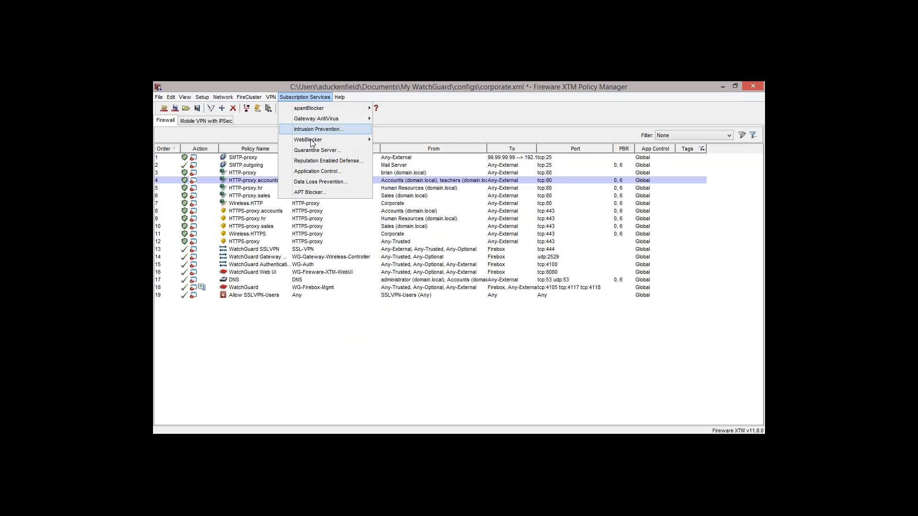
click(323, 174)
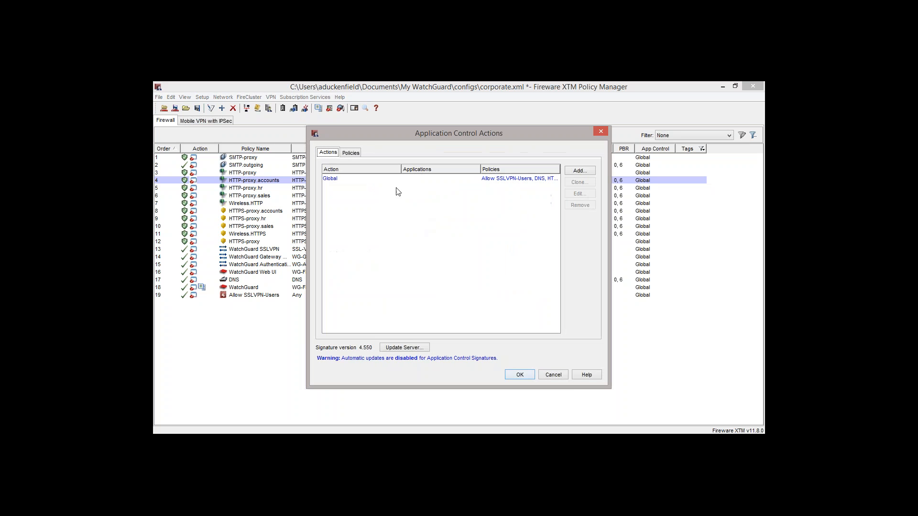
double_click(334, 178)
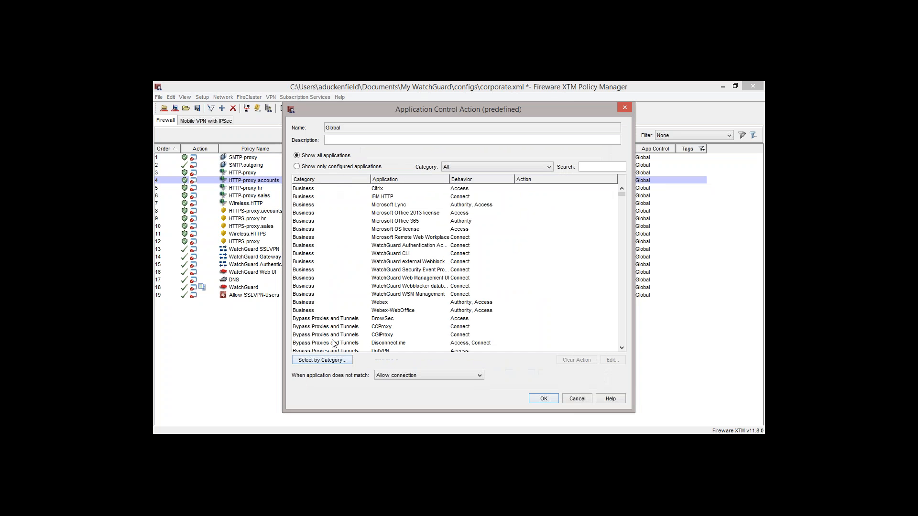
click(332, 360)
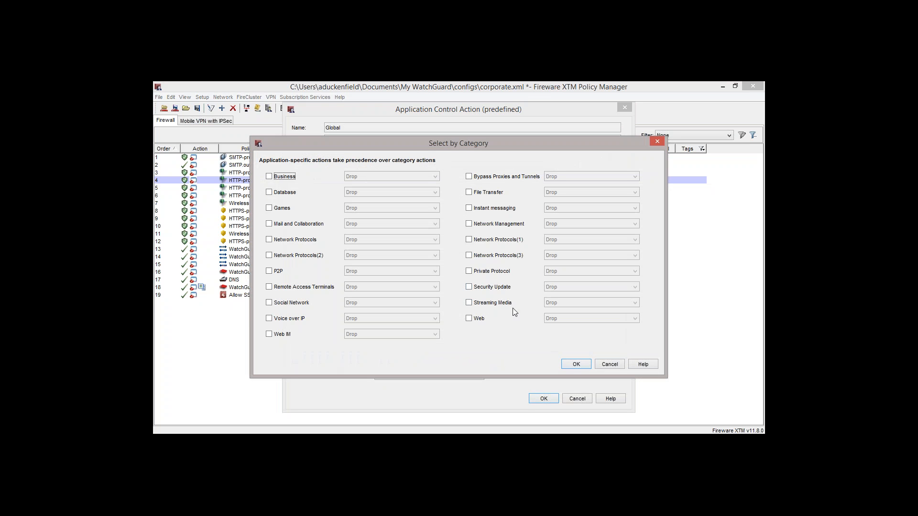
click(469, 303)
click(551, 303)
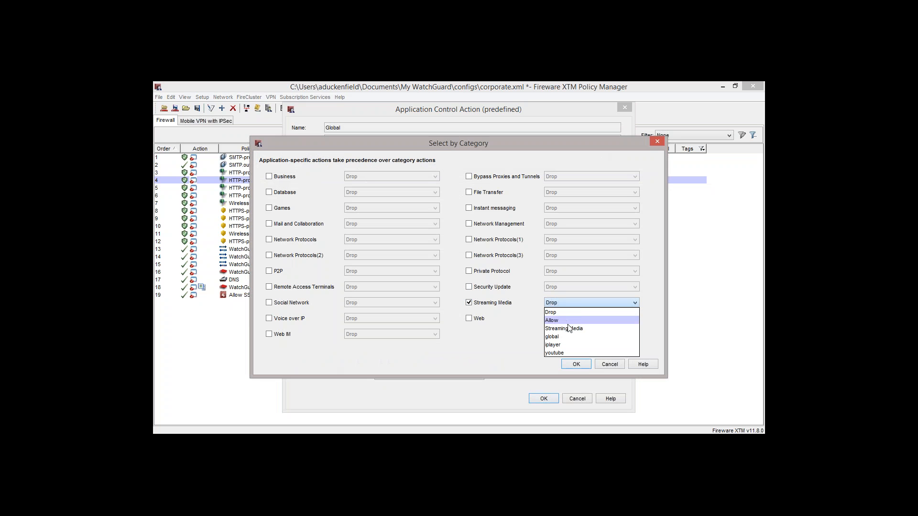
click(592, 329)
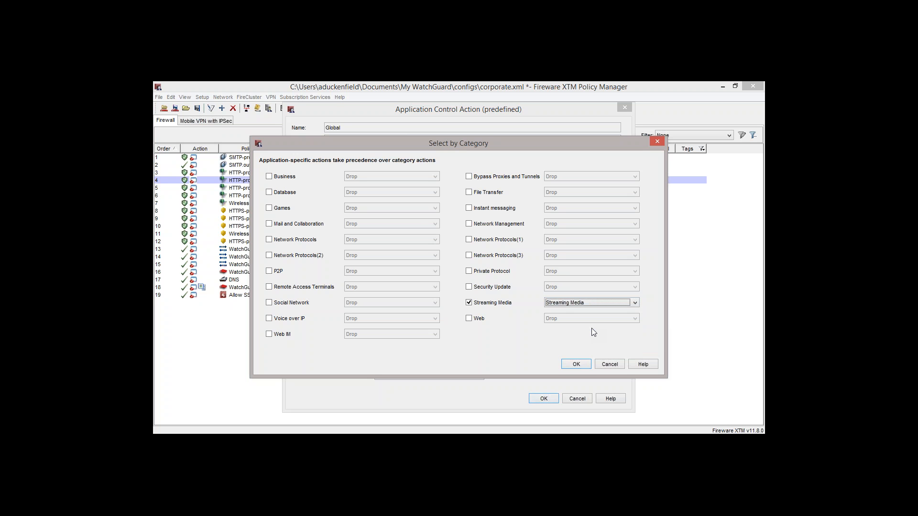
click(577, 364)
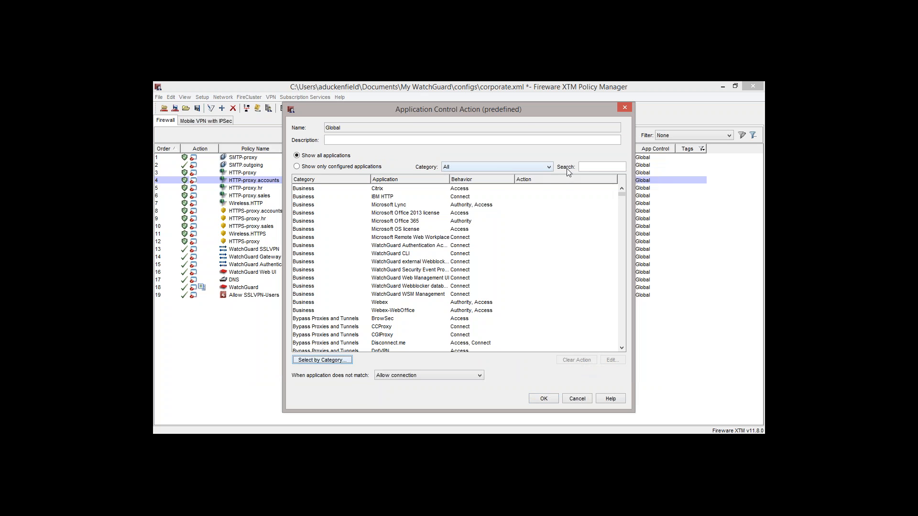
- Find the Youtube application in the Global application control action and set its action for all behaviors to Allow
click(592, 167)
text(you)
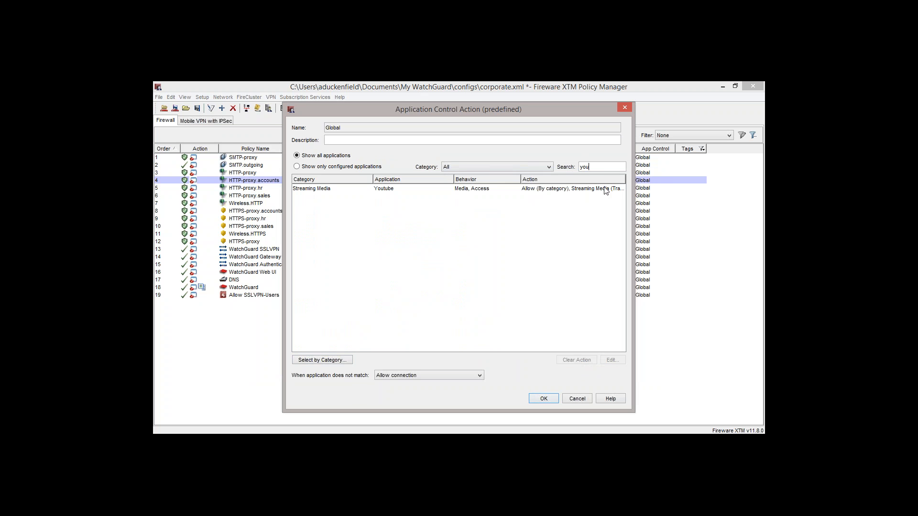
double_click(465, 190)
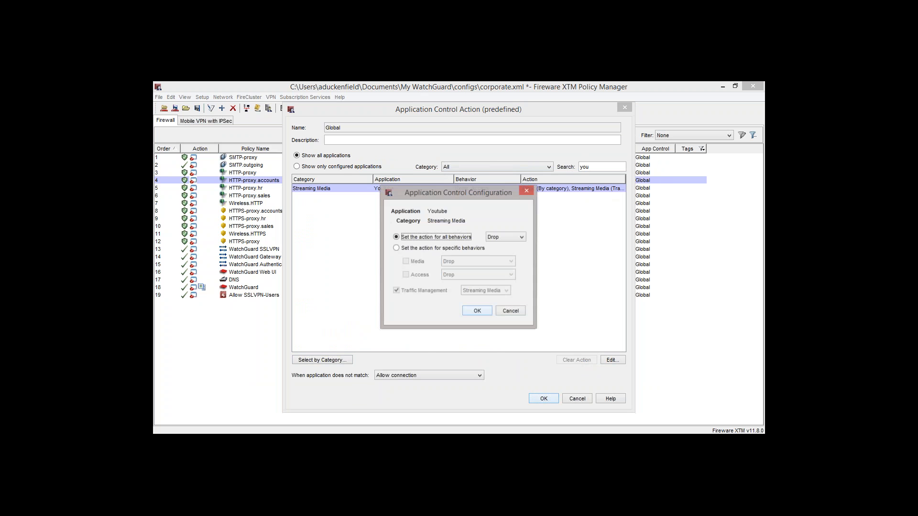
click(412, 249)
click(414, 237)
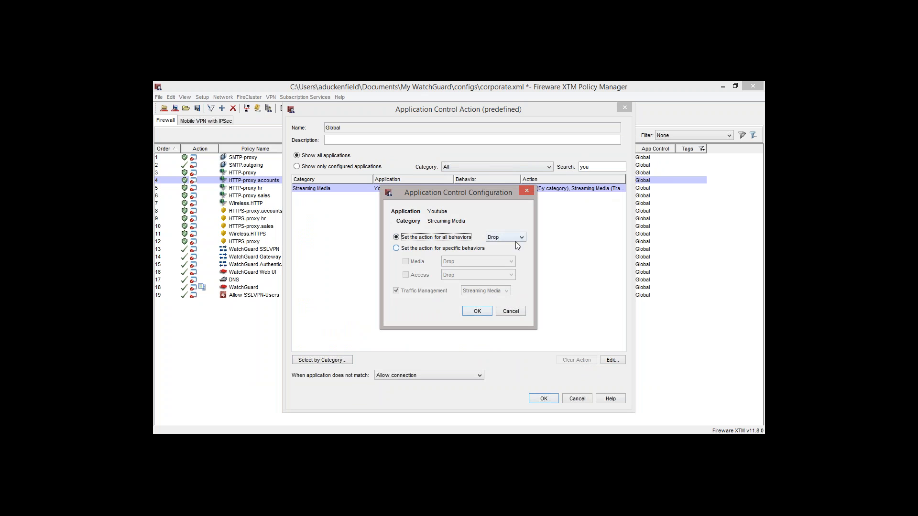
click(520, 238)
click(509, 254)
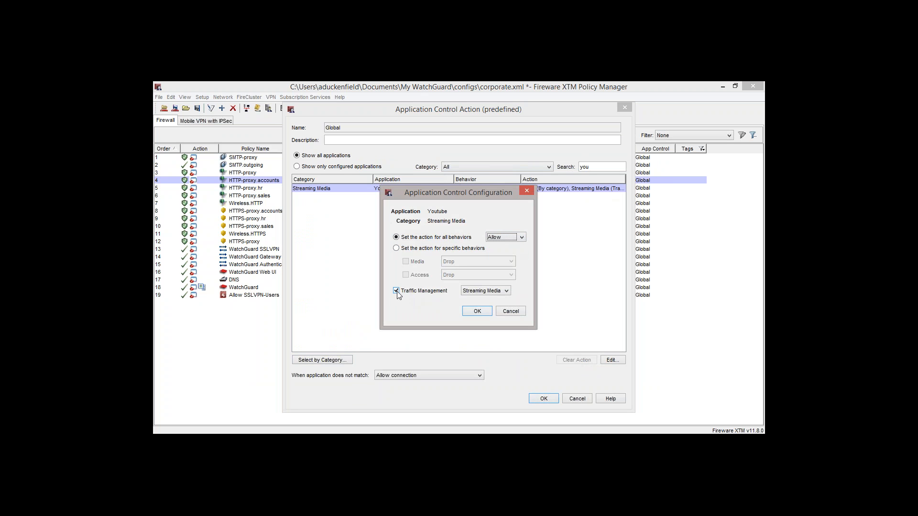
- Assign the youtube traffic management action to the Youtube application and save its application control configuration
click(475, 292)
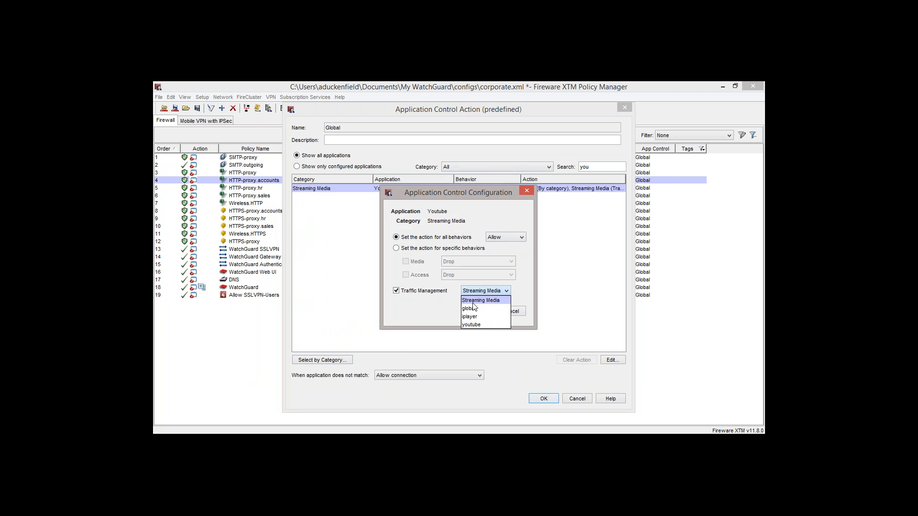
click(487, 324)
click(478, 312)
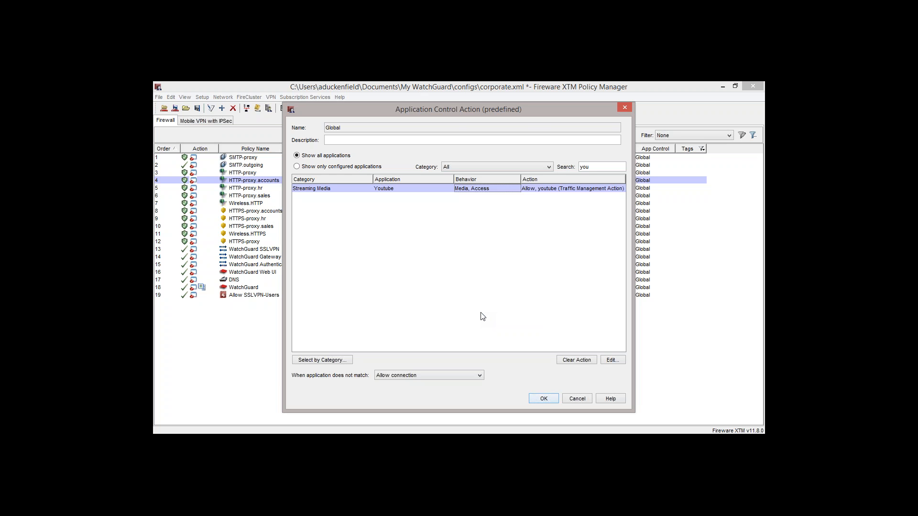
- Switch to Chrome, open the WatchguardUK YouTube channel, and show its uploaded videos
click(202, 441)
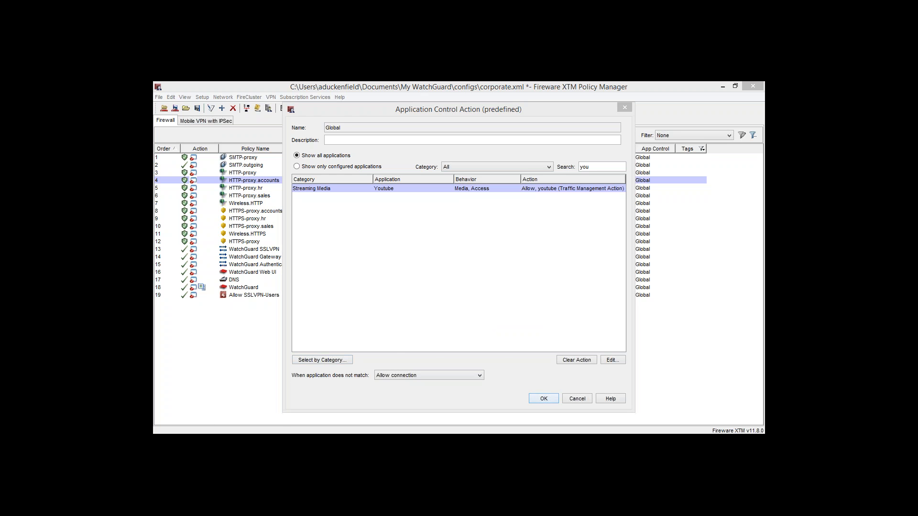
text(youtube.com)
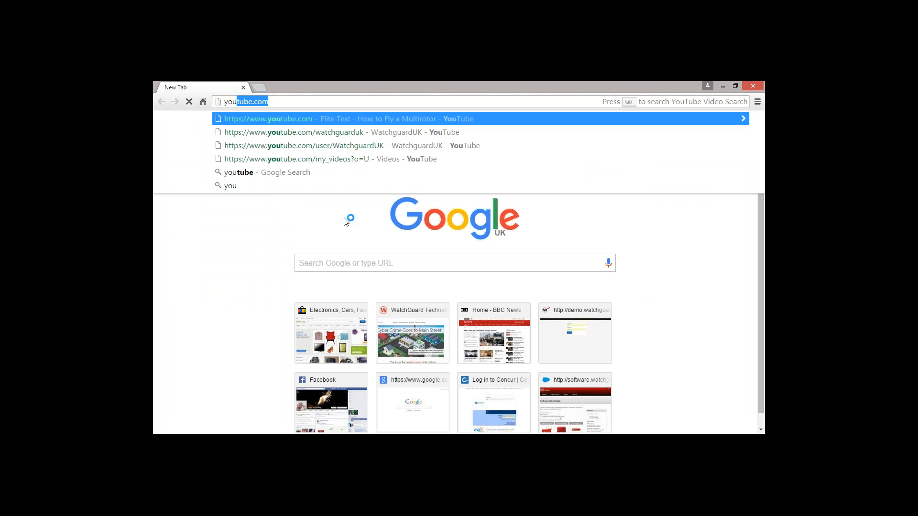
key(Down)
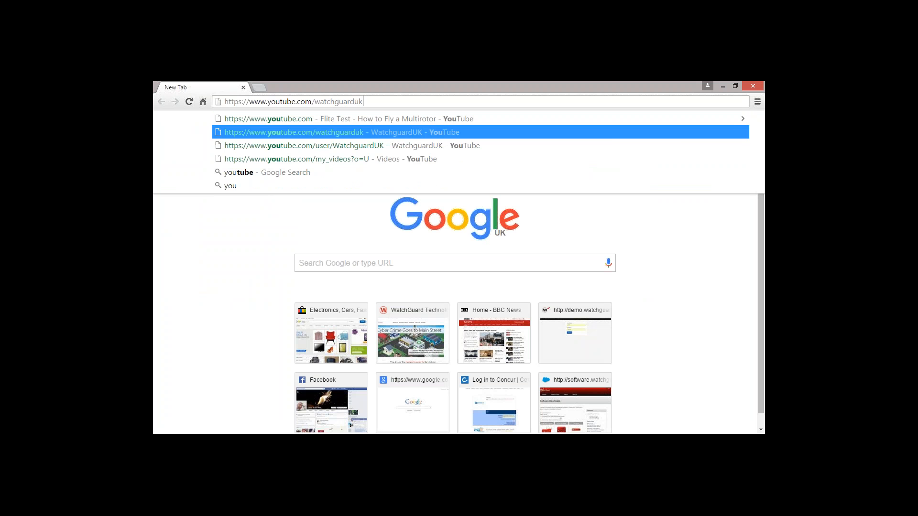
key(Return)
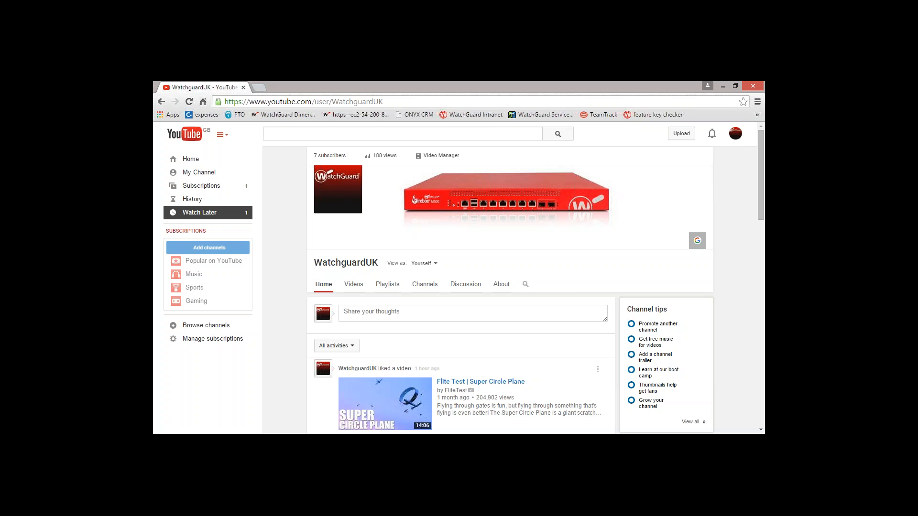
click(197, 178)
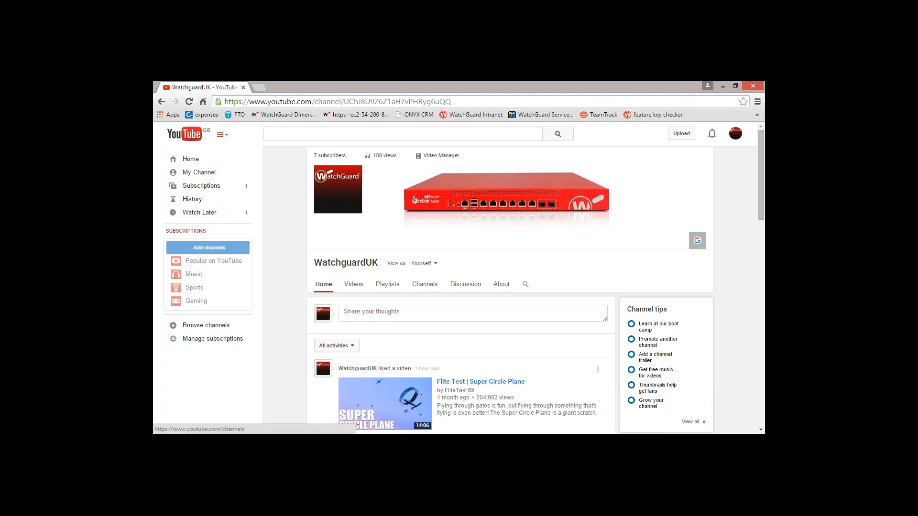
click(347, 346)
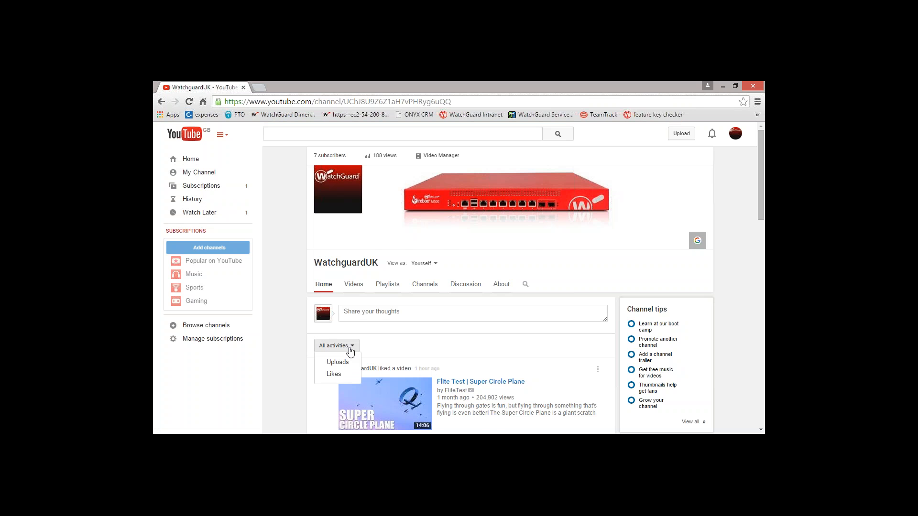
click(338, 362)
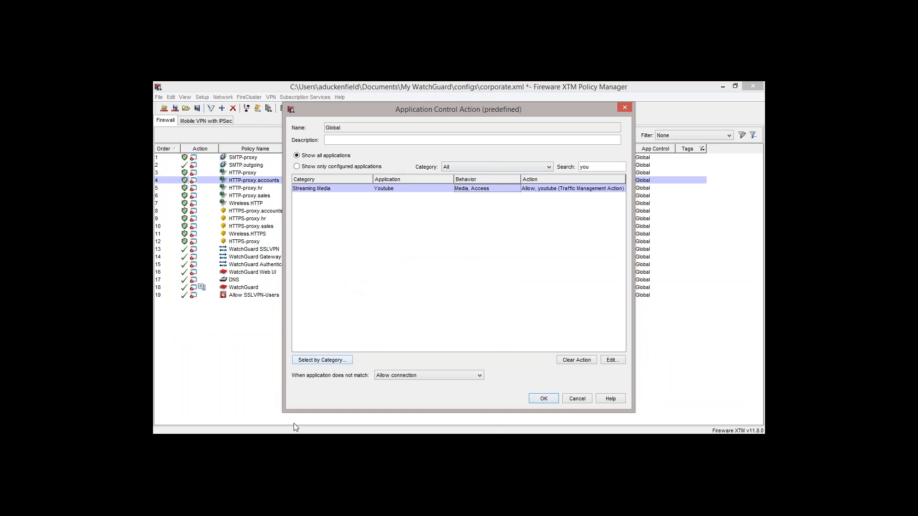
- Return to the channel's videos page in Chrome, highlight WatchguardUK in the address, and minimize the browser
click(211, 442)
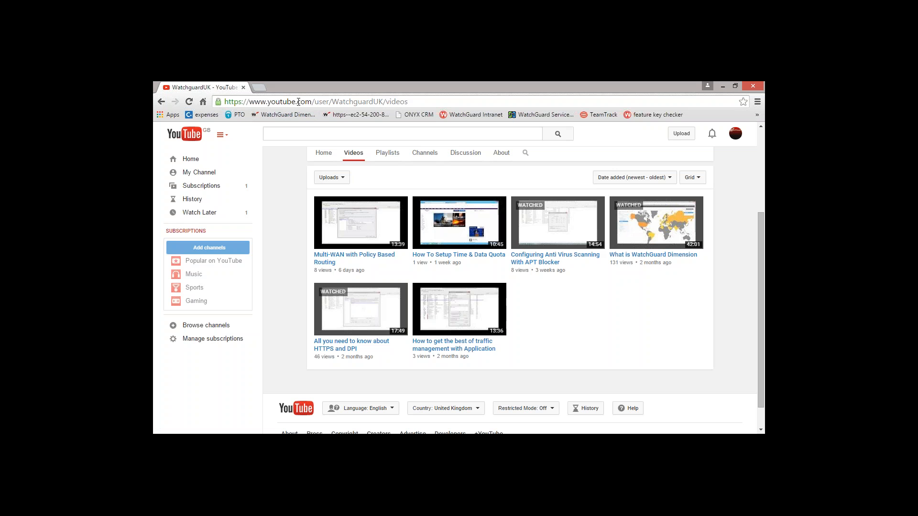
drag(332, 102, 383, 100)
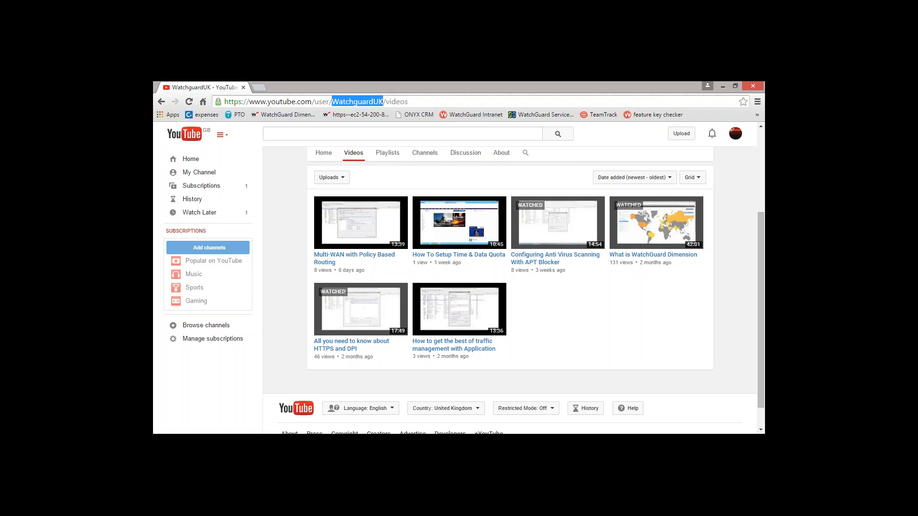
click(723, 87)
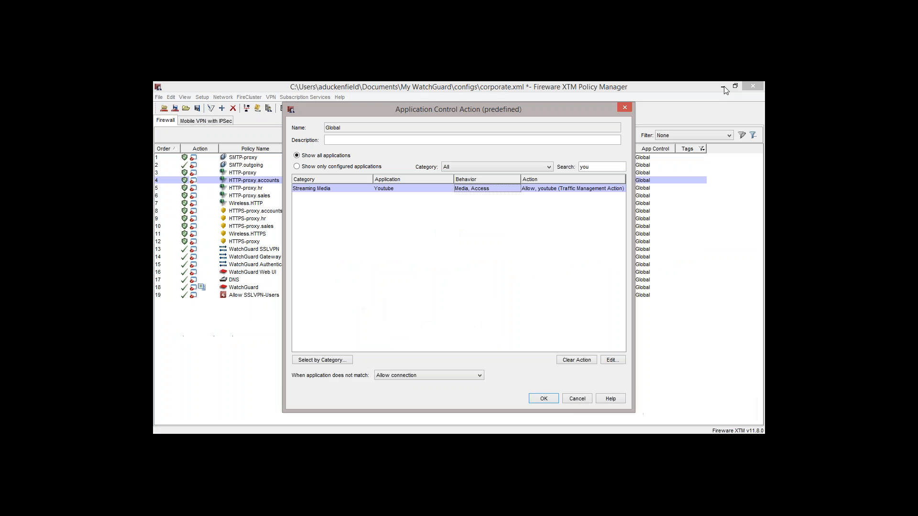